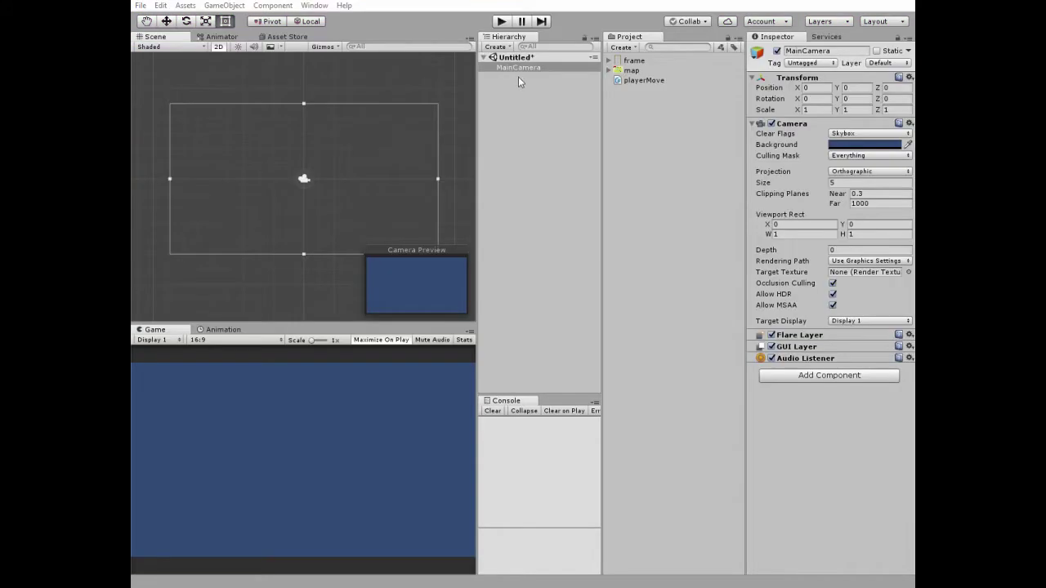
# Add the Paris map sprite to the scene as a 'map' object beside MainCamera.
pyautogui.click(518, 68)
pyautogui.moveTo(621, 72); pyautogui.dragTo(536, 105)
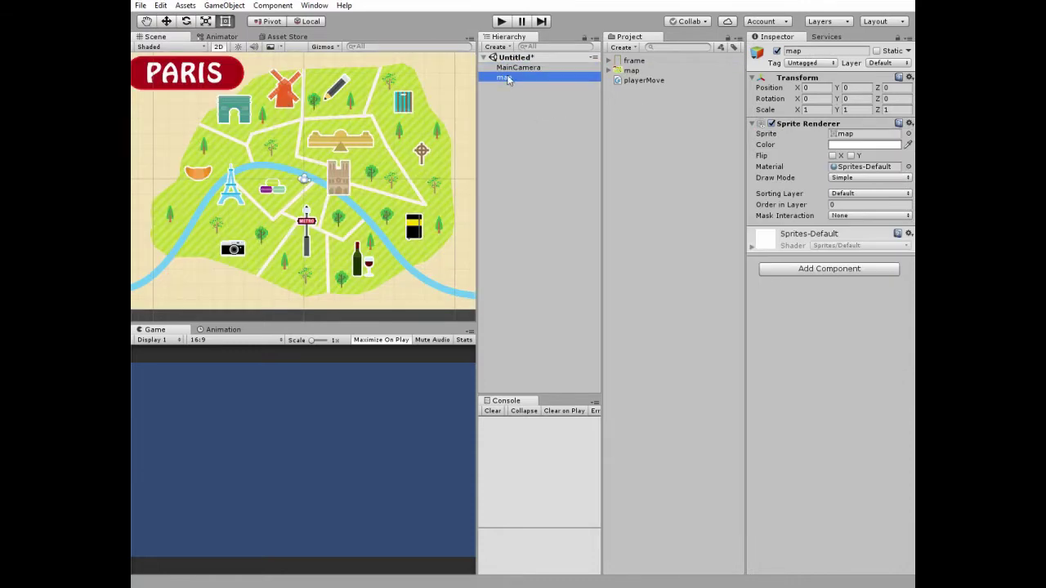
pyautogui.click(495, 47)
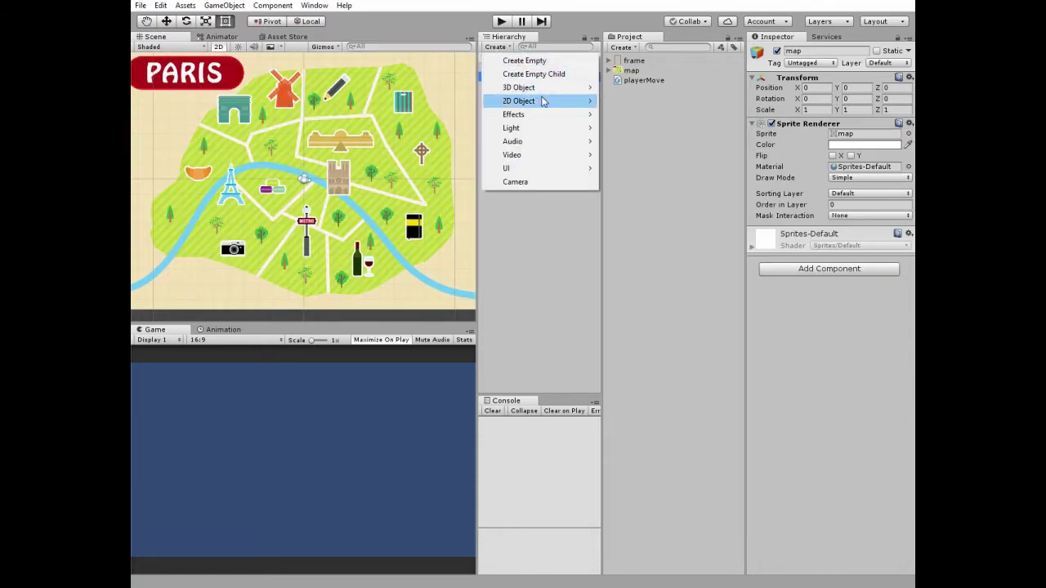
# Create a 2D sprite named Player and reset its transform to the origin.
pyautogui.moveTo(540, 100)
pyautogui.click(626, 101)
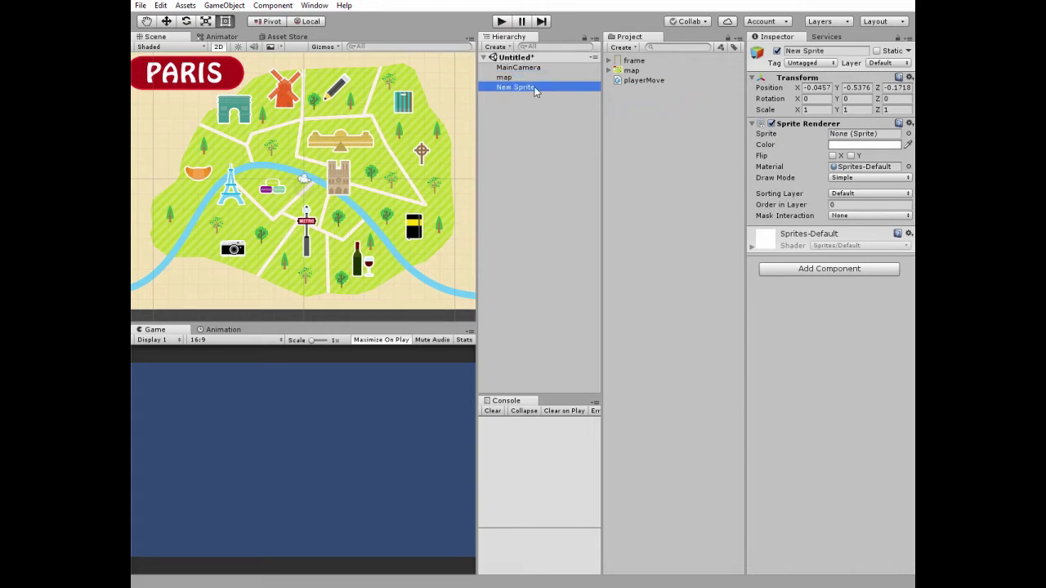
pyautogui.write('Player')
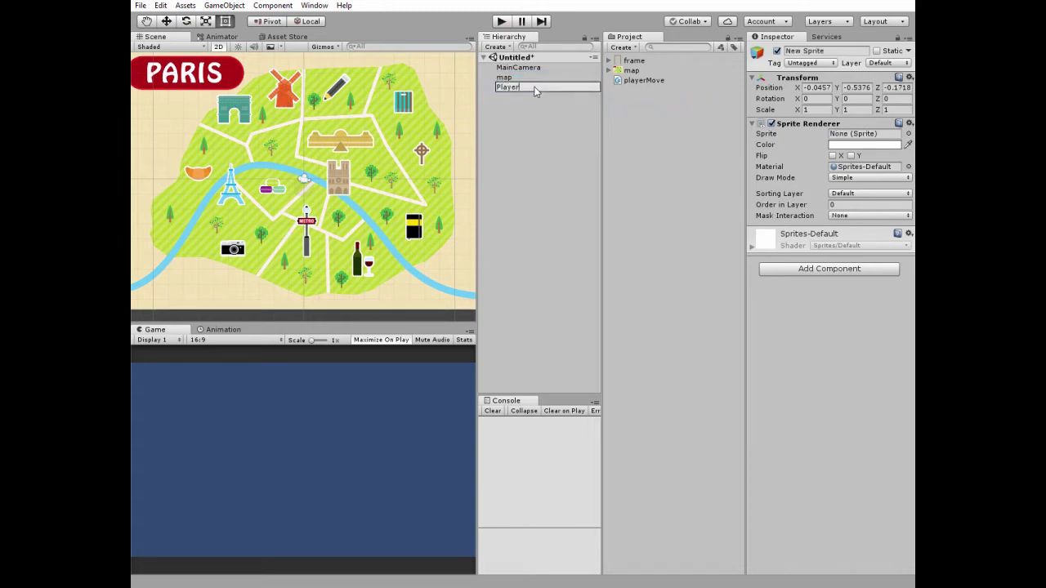
pyautogui.press('Return')
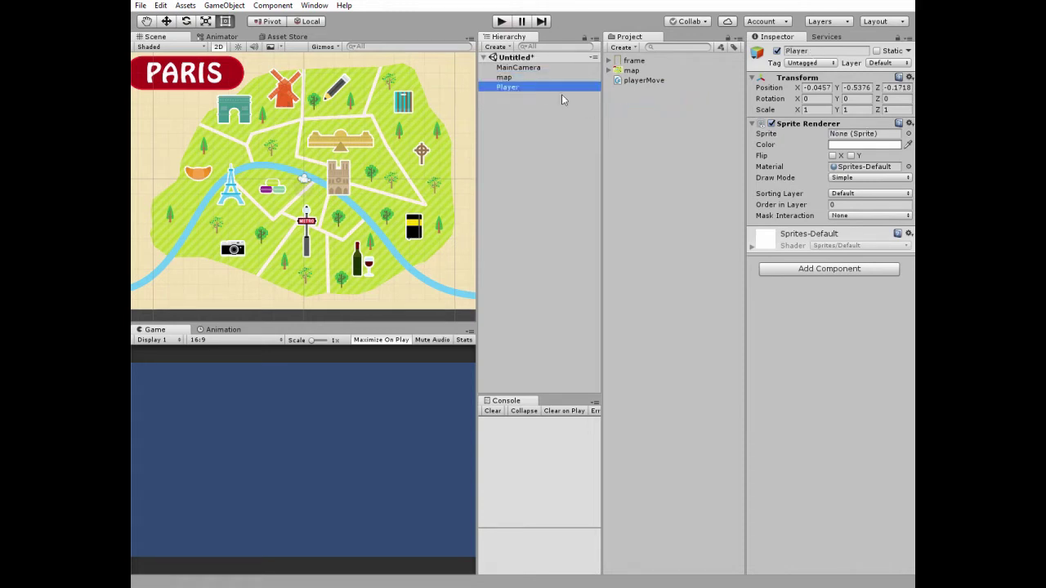
pyautogui.click(910, 78)
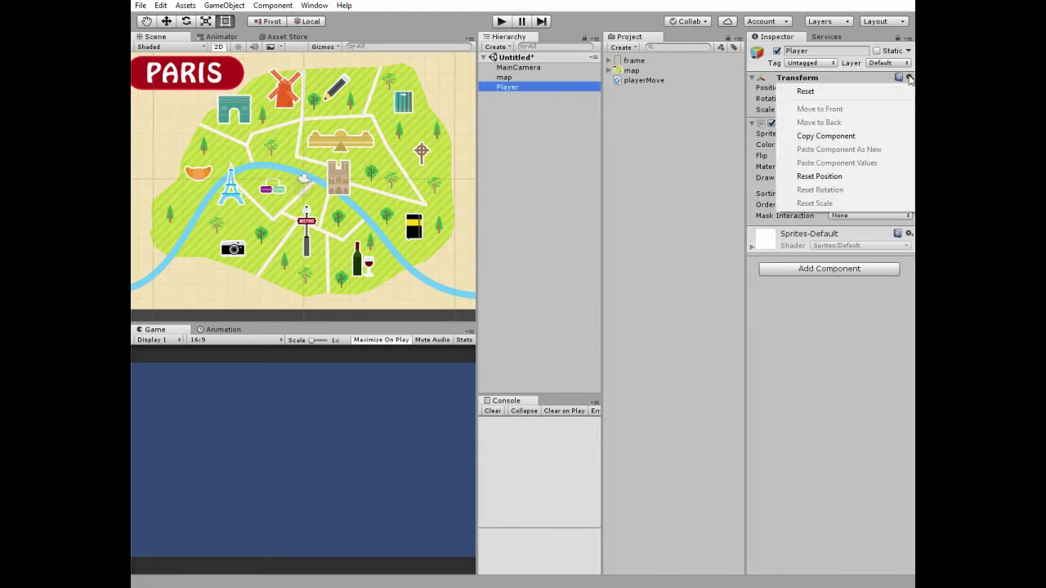
pyautogui.click(844, 92)
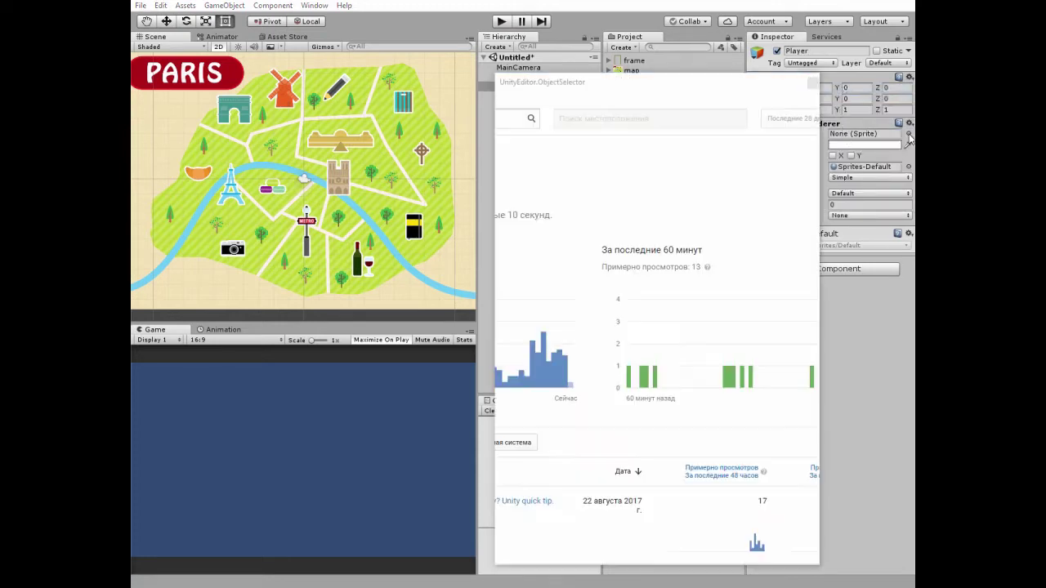
# Give Player the Knob sprite, pure red colour and X scale 3.
pyautogui.click(908, 134)
pyautogui.click(524, 192)
pyautogui.doubleClick(523, 192)
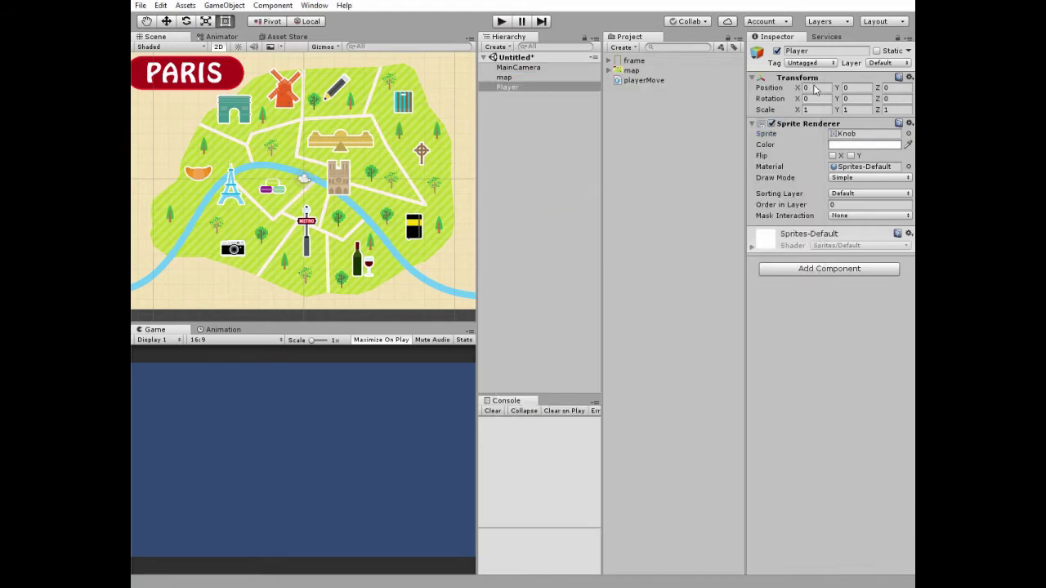
pyautogui.click(854, 146)
pyautogui.moveTo(559, 209); pyautogui.dragTo(615, 172)
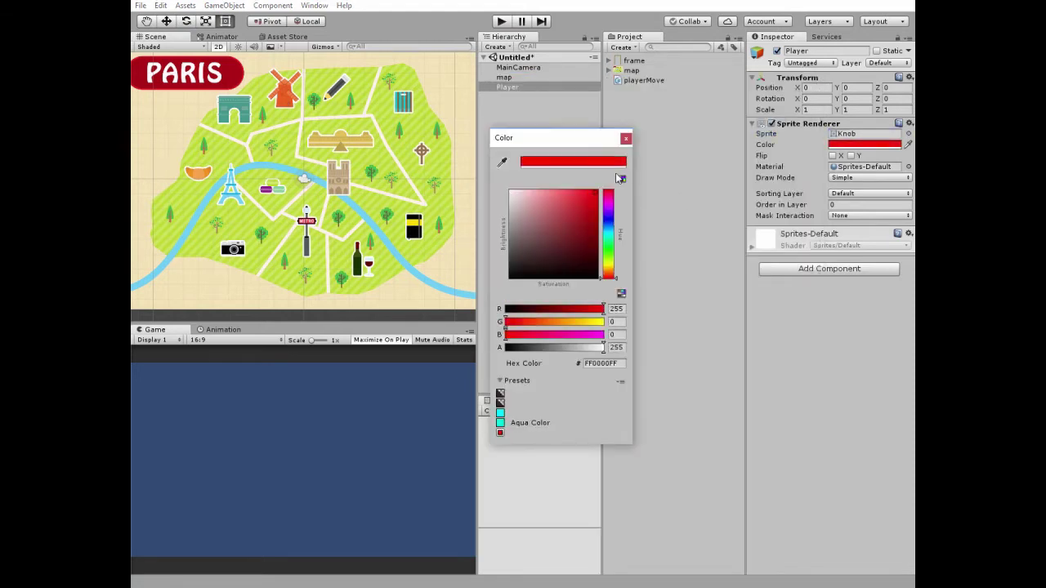
pyautogui.click(626, 137)
pyautogui.click(807, 110)
pyautogui.write('3')
pyautogui.click(855, 112)
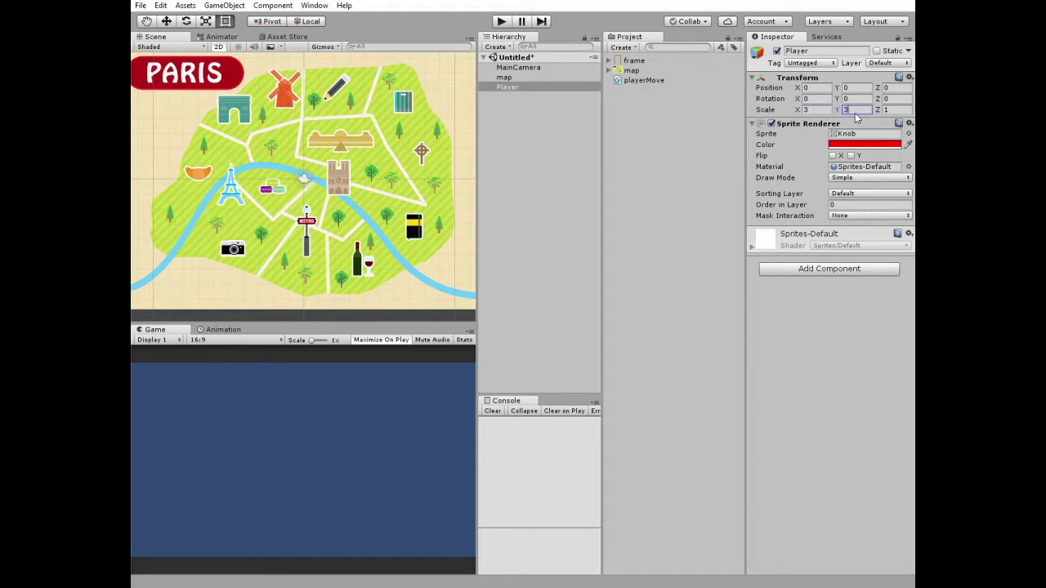
# Add a Rigidbody 2D to Player with Gravity Scale 0.
pyautogui.click(835, 270)
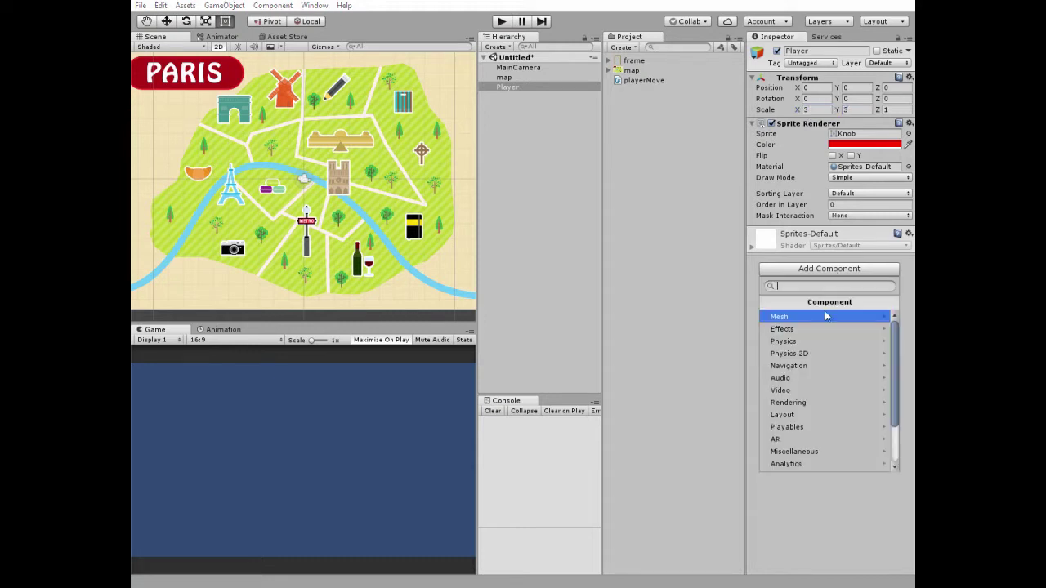
pyautogui.click(816, 353)
pyautogui.click(786, 317)
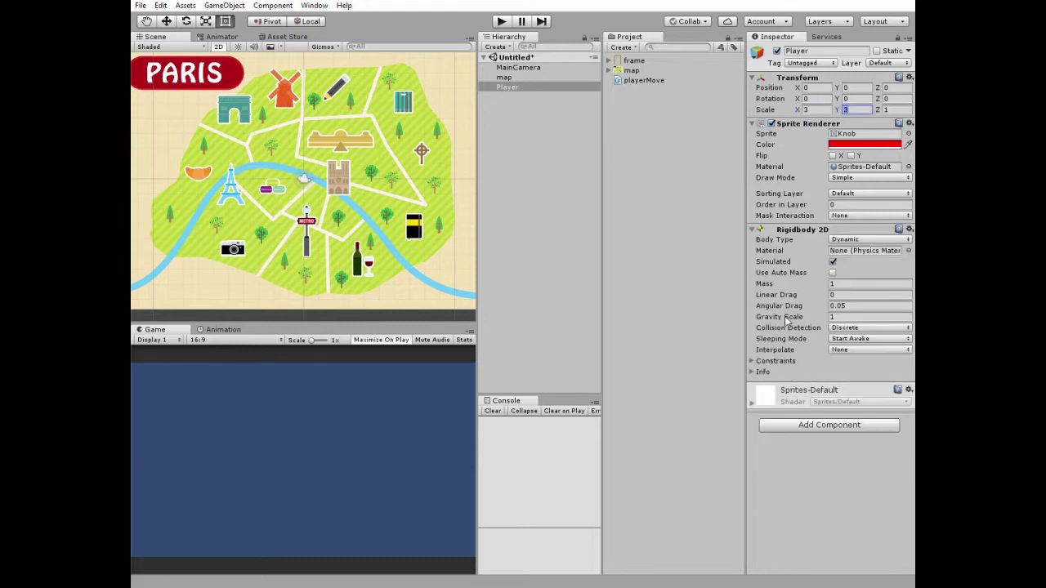
pyautogui.click(842, 318)
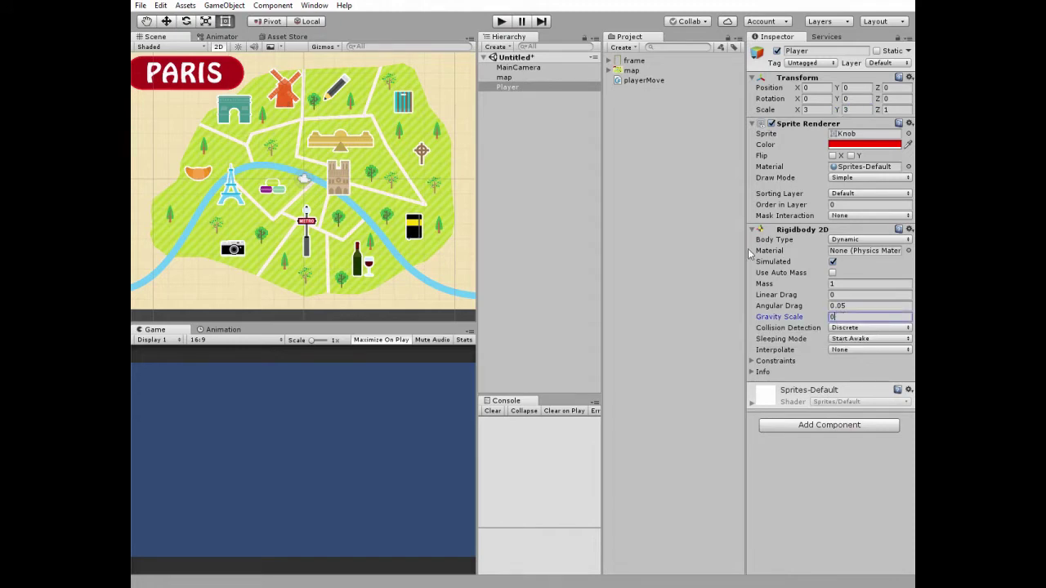
# Review the playerMove velocity script in the code editor and attach it to Player.
pyautogui.click(630, 81)
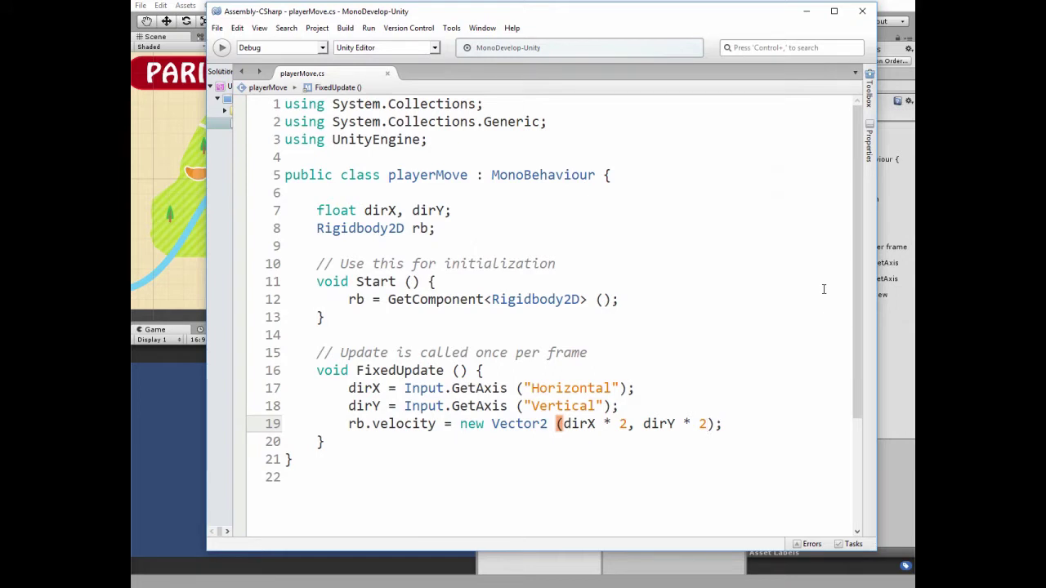
pyautogui.click(807, 10)
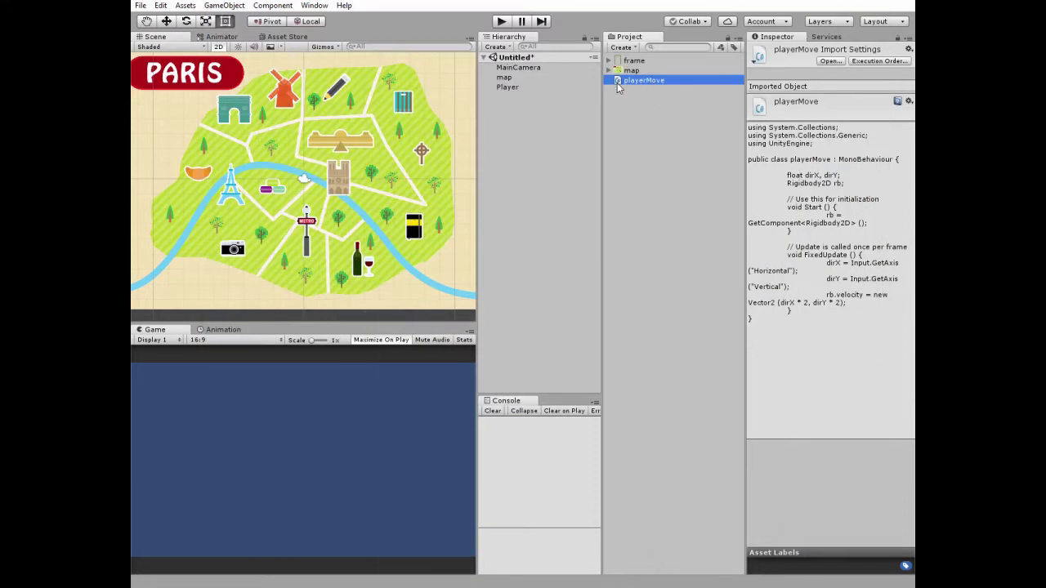
pyautogui.moveTo(617, 83); pyautogui.dragTo(510, 88)
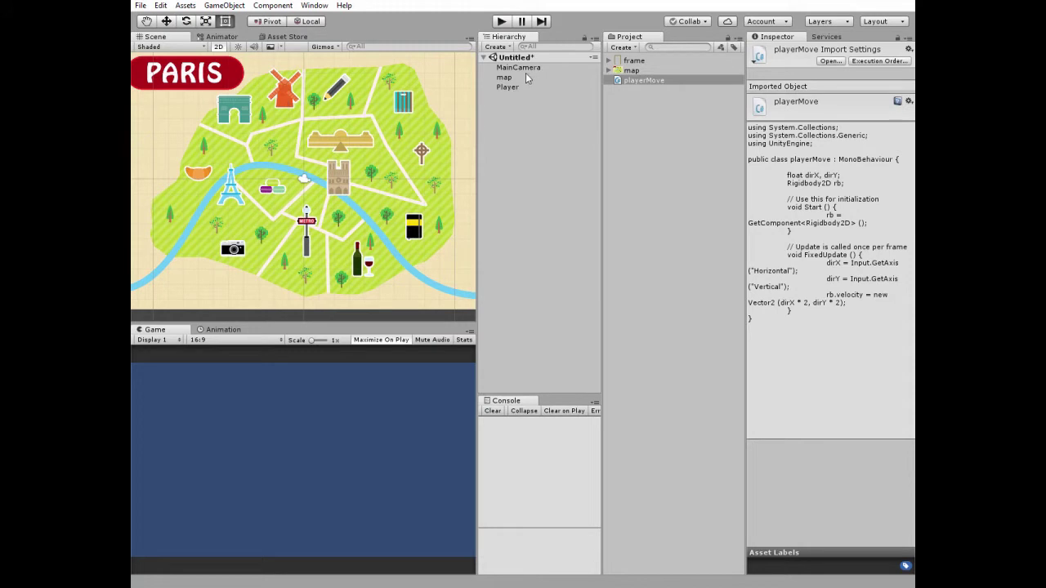
# Nest MainCamera under Player in the Hierarchy.
pyautogui.click(524, 68)
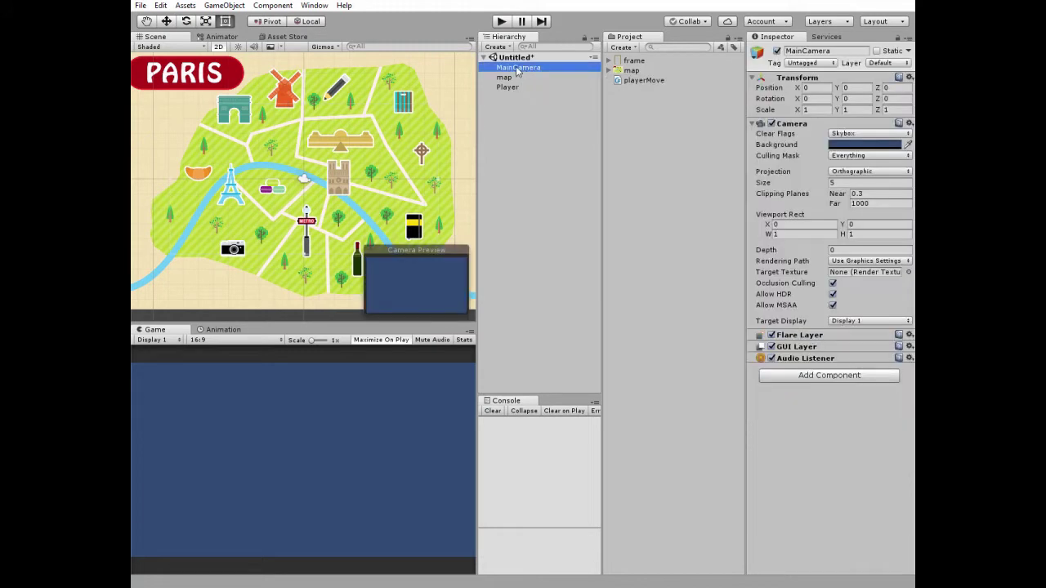
pyautogui.moveTo(520, 68); pyautogui.dragTo(515, 90)
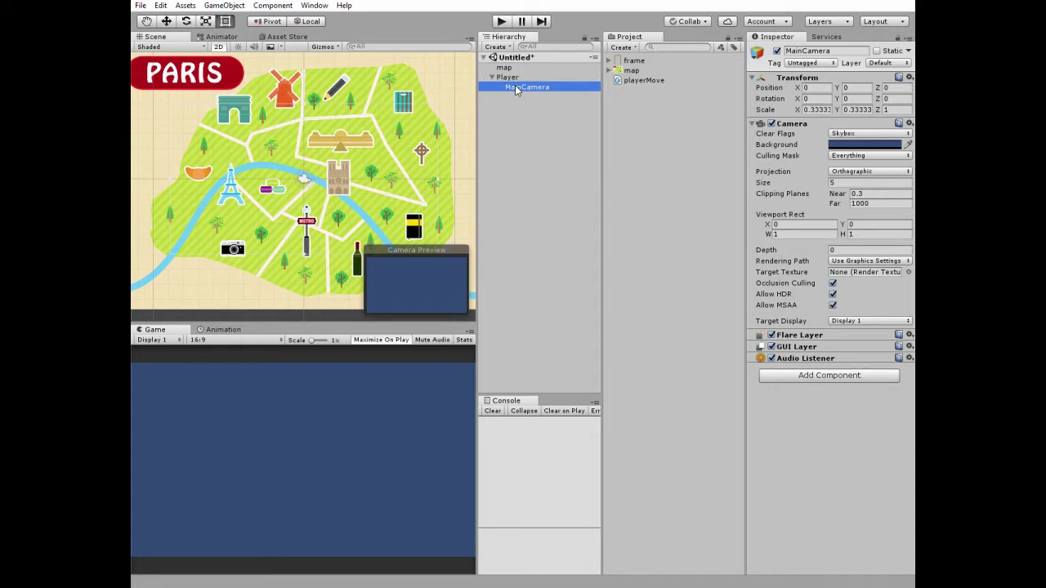
pyautogui.click(498, 47)
# Add a new camera named MiniCamera as a child of MainCamera.
pyautogui.click(515, 182)
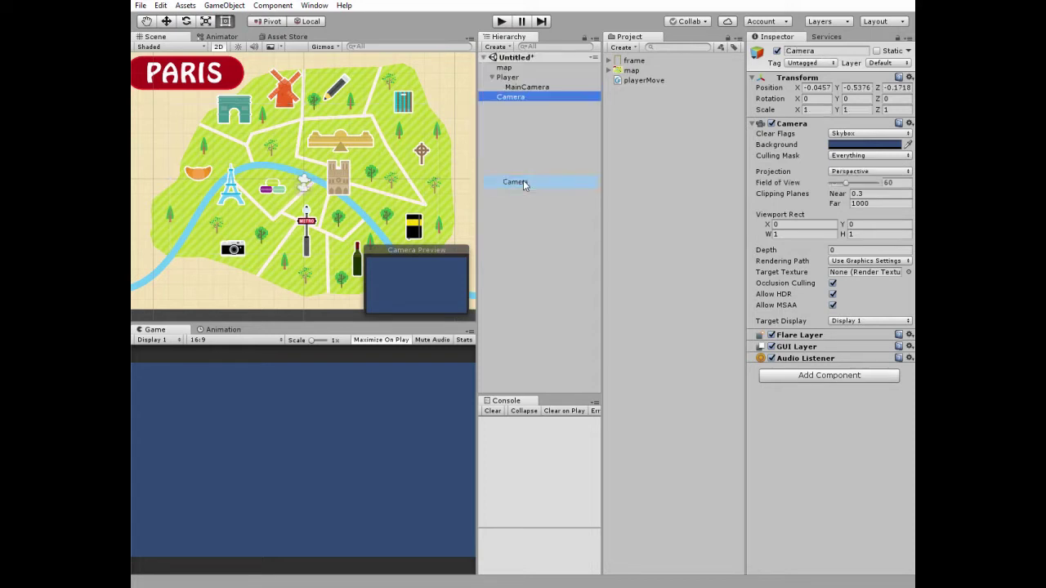
pyautogui.click(515, 96)
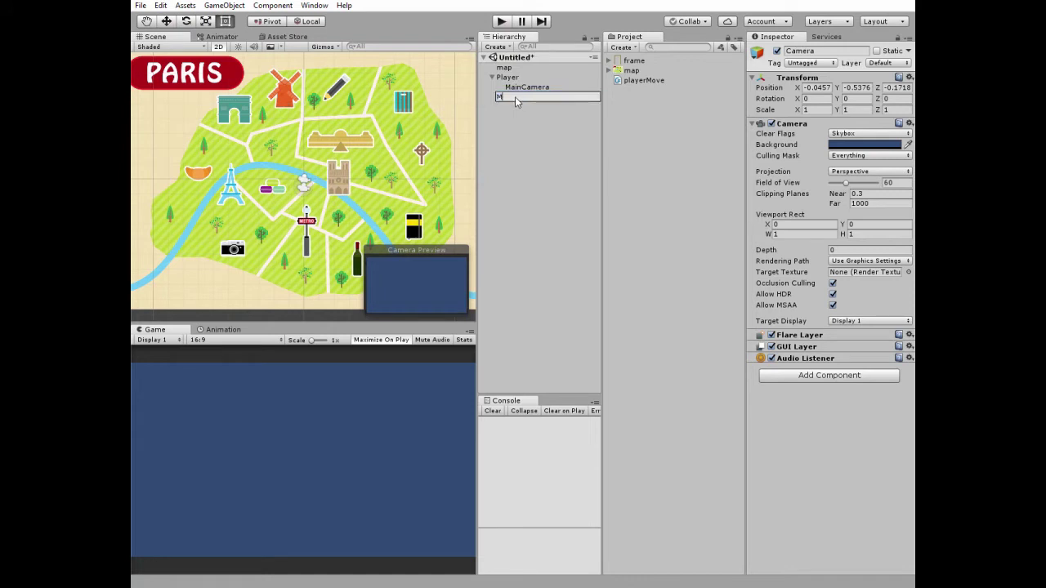
pyautogui.write('MiniCamera')
pyautogui.press('Return')
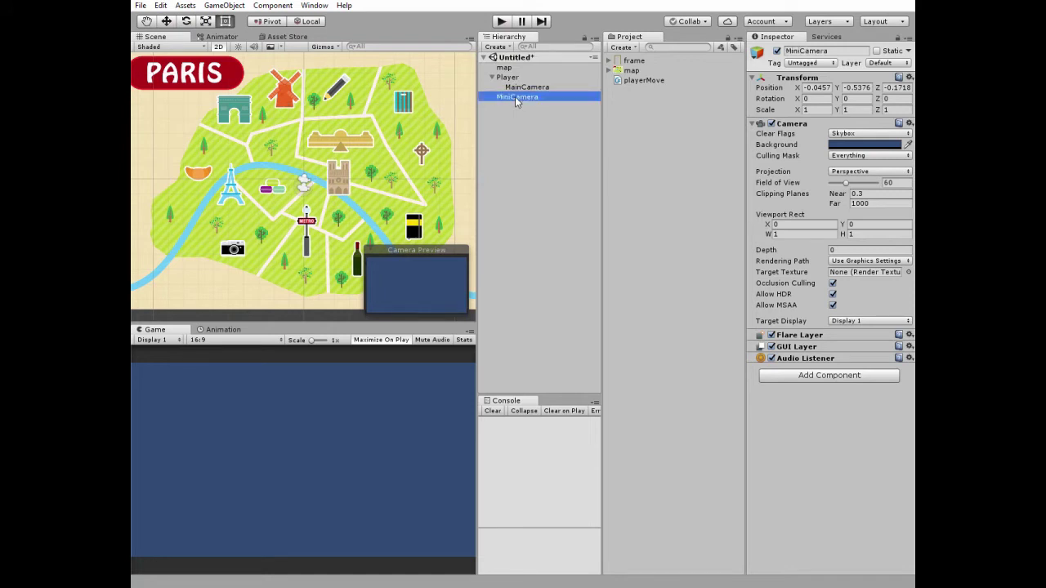
pyautogui.moveTo(515, 96); pyautogui.dragTo(541, 92)
# Reset MiniCamera's transform to 0,0,0 and set its Depth to 1, above MainCamera's 0.
pyautogui.click(533, 87)
pyautogui.click(531, 97)
pyautogui.click(910, 76)
pyautogui.click(841, 94)
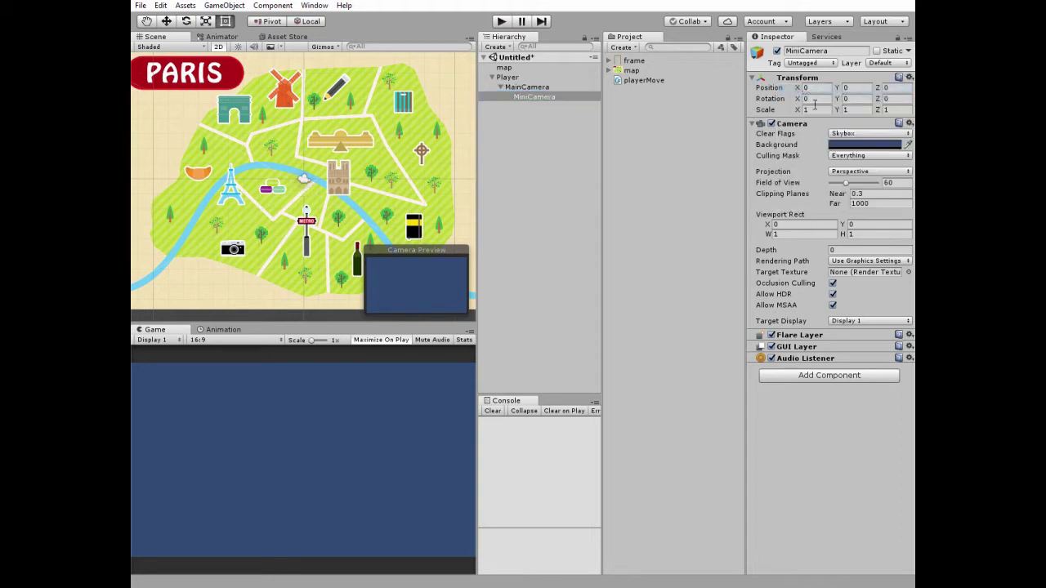
pyautogui.click(540, 98)
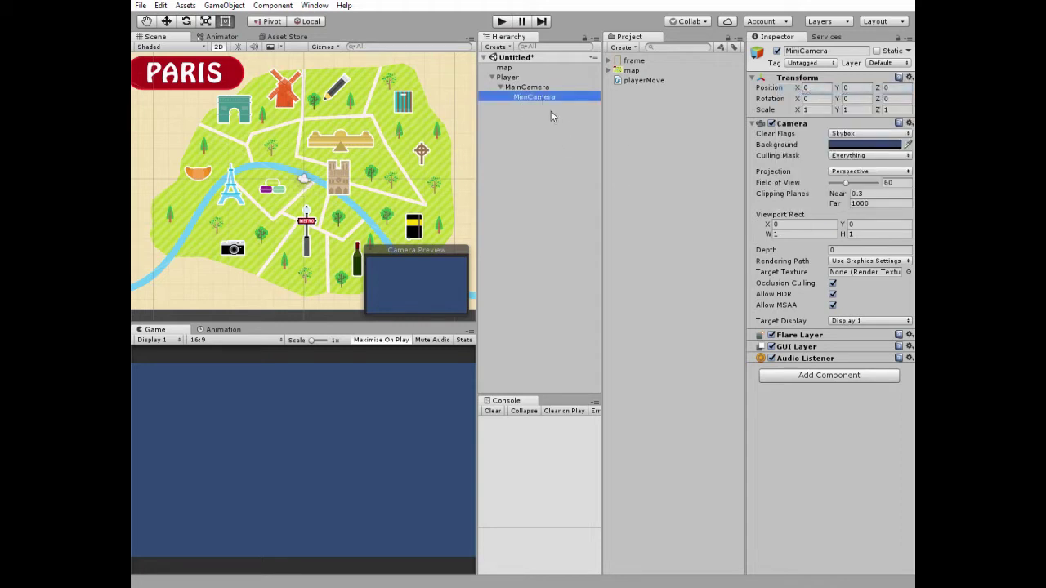
pyautogui.click(530, 87)
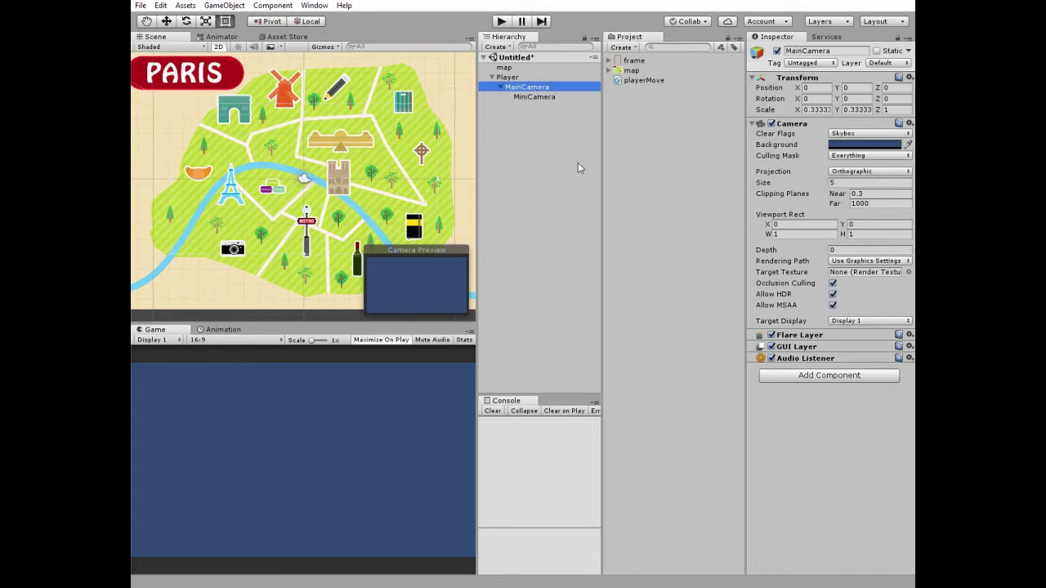
pyautogui.click(546, 96)
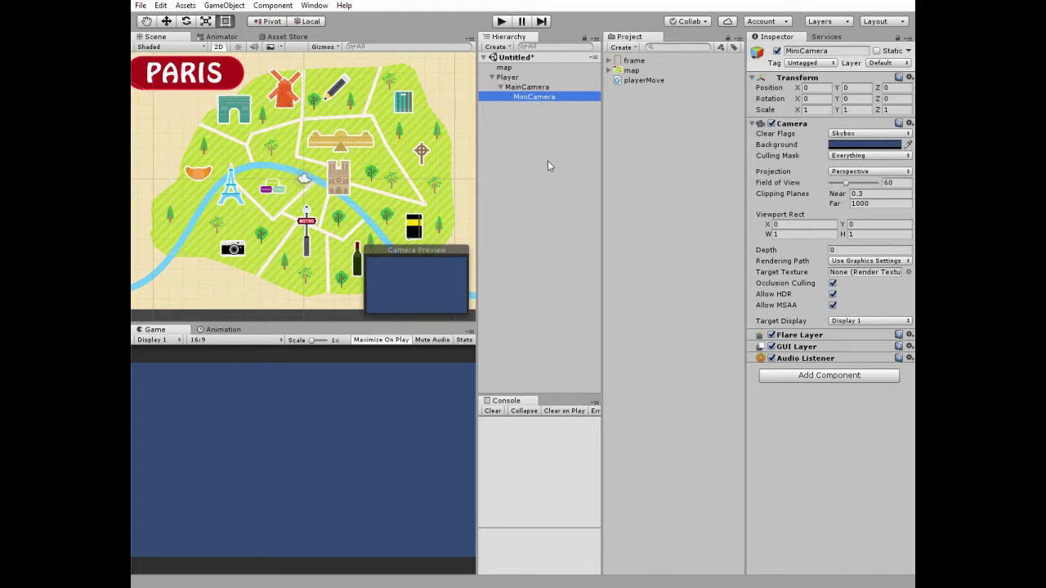
pyautogui.click(837, 250)
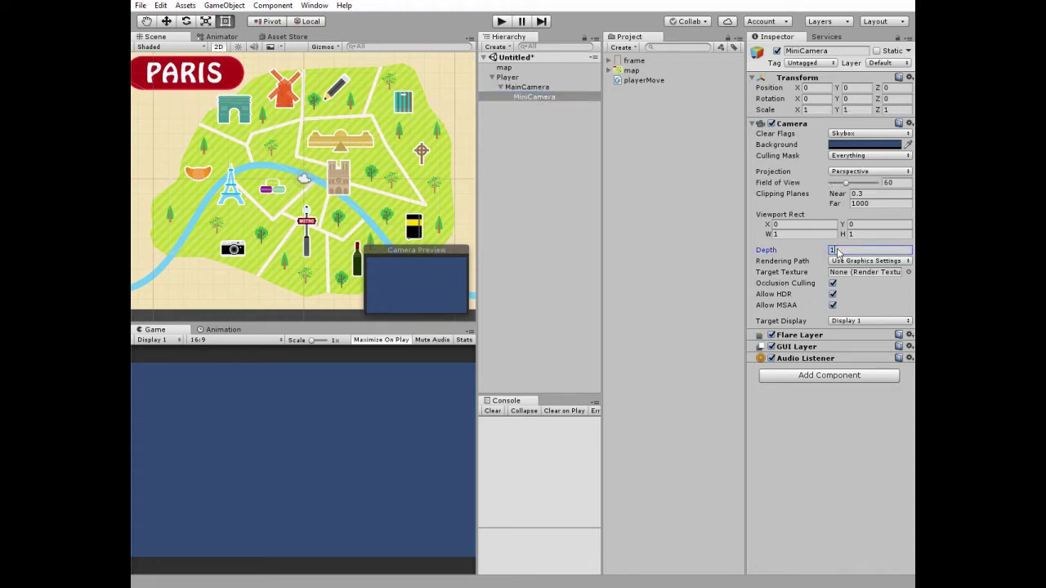
pyautogui.click(540, 96)
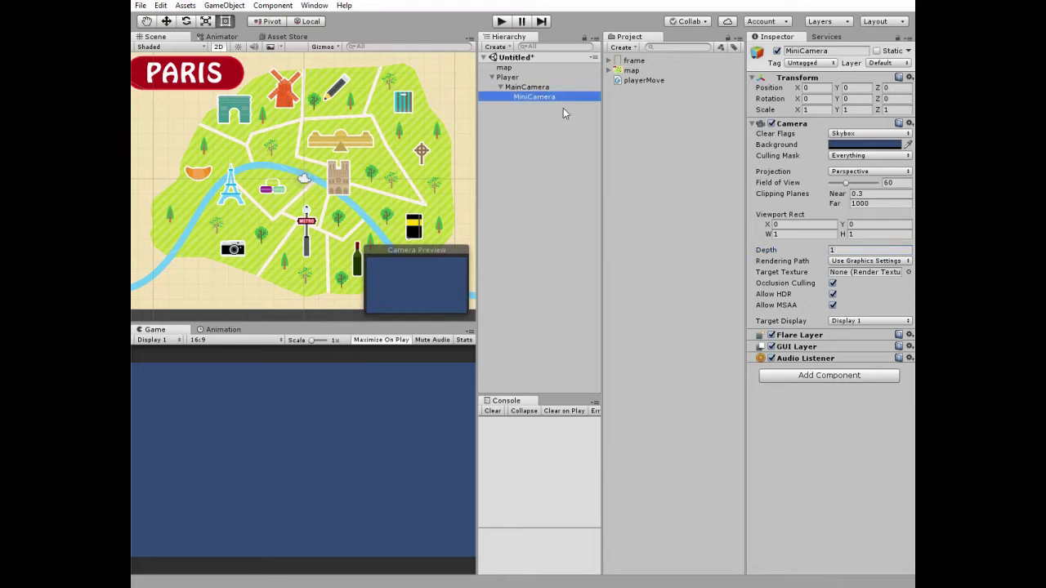
# Add the frame sprite under MiniCamera and rotate it 90 on Z.
pyautogui.moveTo(631, 62); pyautogui.dragTo(515, 161)
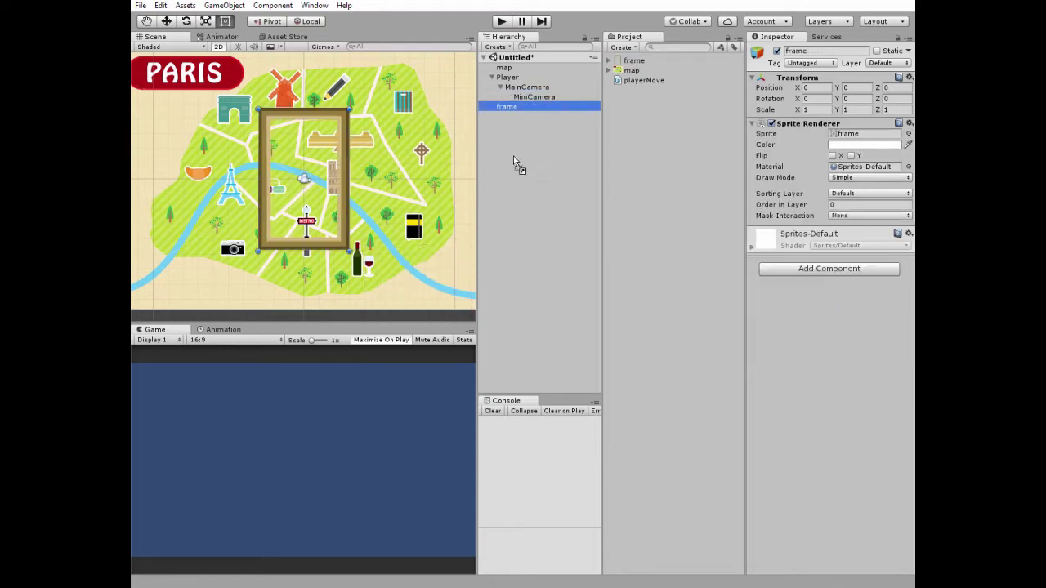
pyautogui.moveTo(528, 112); pyautogui.dragTo(537, 99)
pyautogui.click(531, 107)
pyautogui.click(537, 107)
pyautogui.click(893, 98)
pyautogui.write('90')
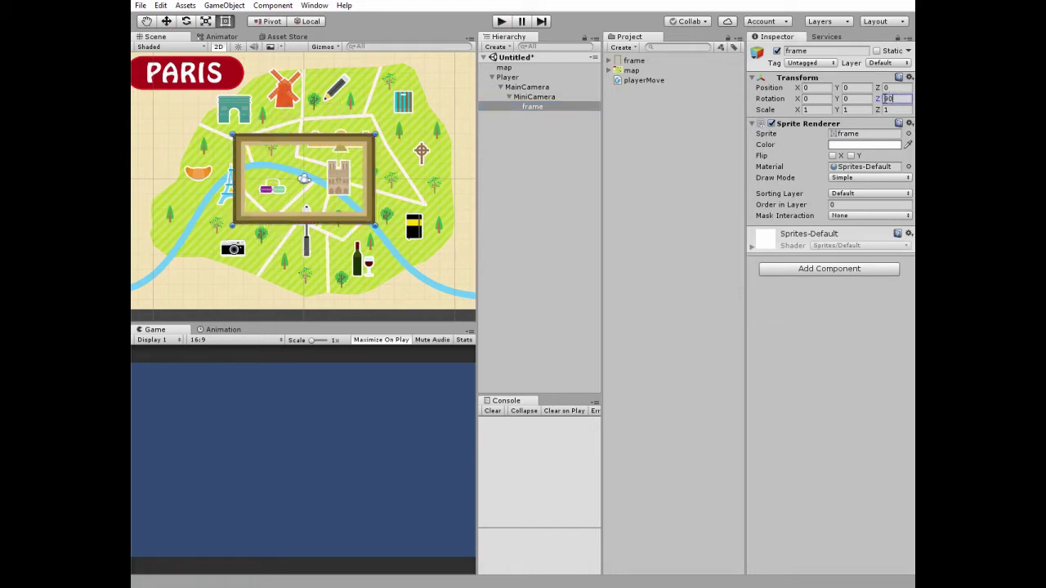
# Assign the frame object to the FrameLayer layer.
pyautogui.click(508, 78)
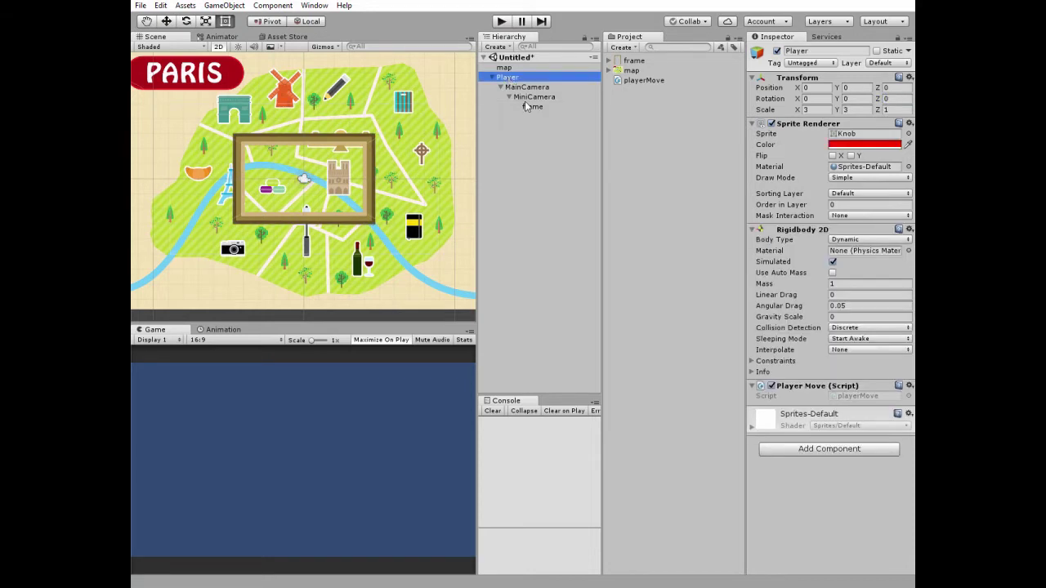
pyautogui.click(531, 98)
pyautogui.click(531, 108)
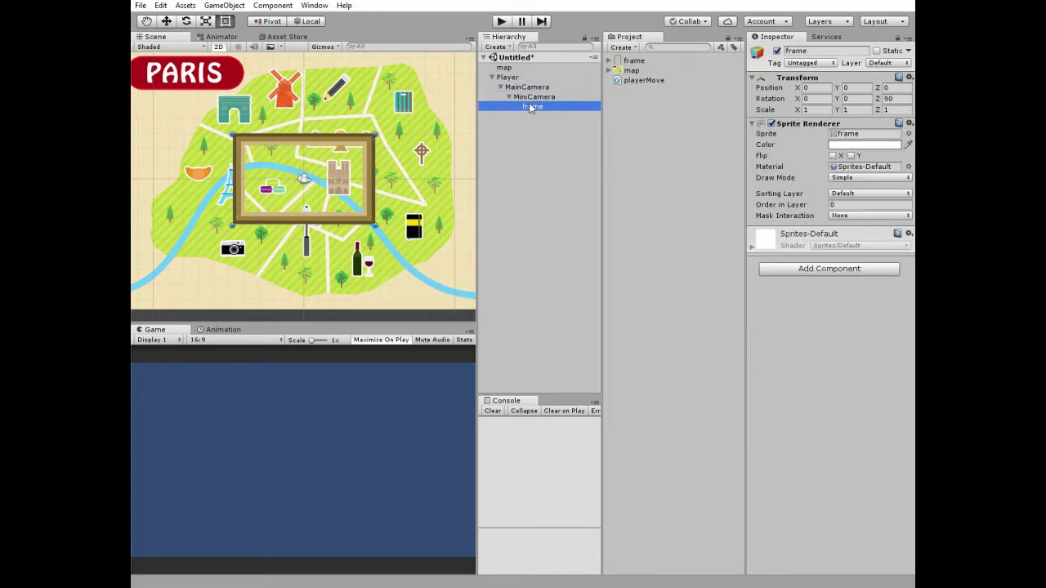
pyautogui.click(879, 64)
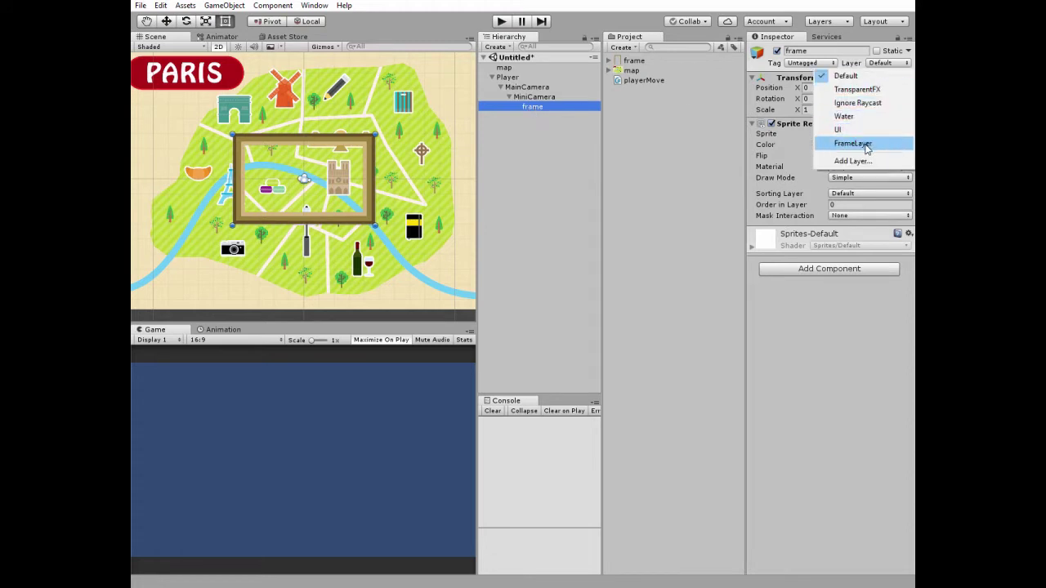
pyautogui.click(868, 144)
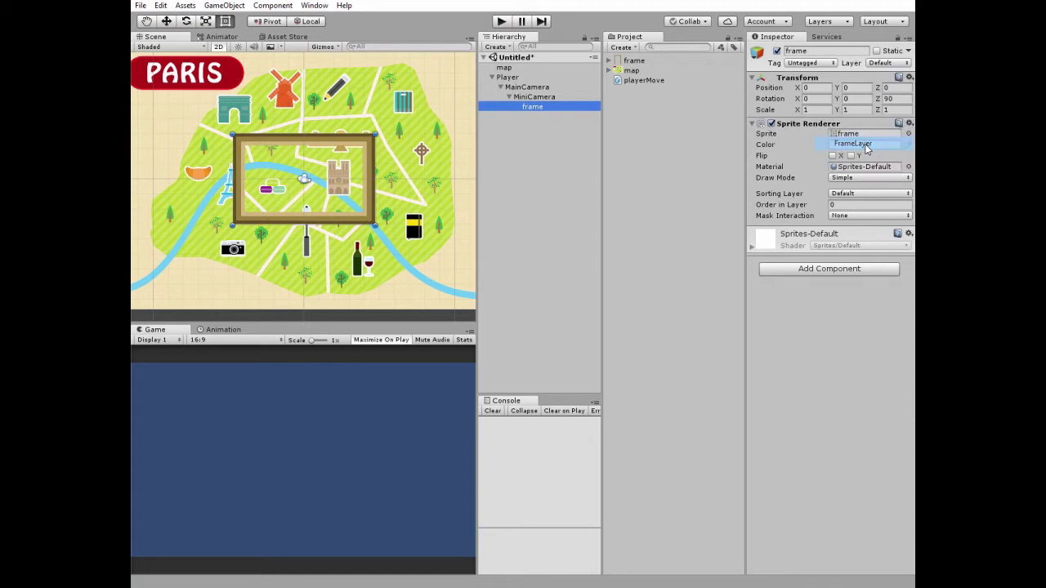
pyautogui.click(533, 88)
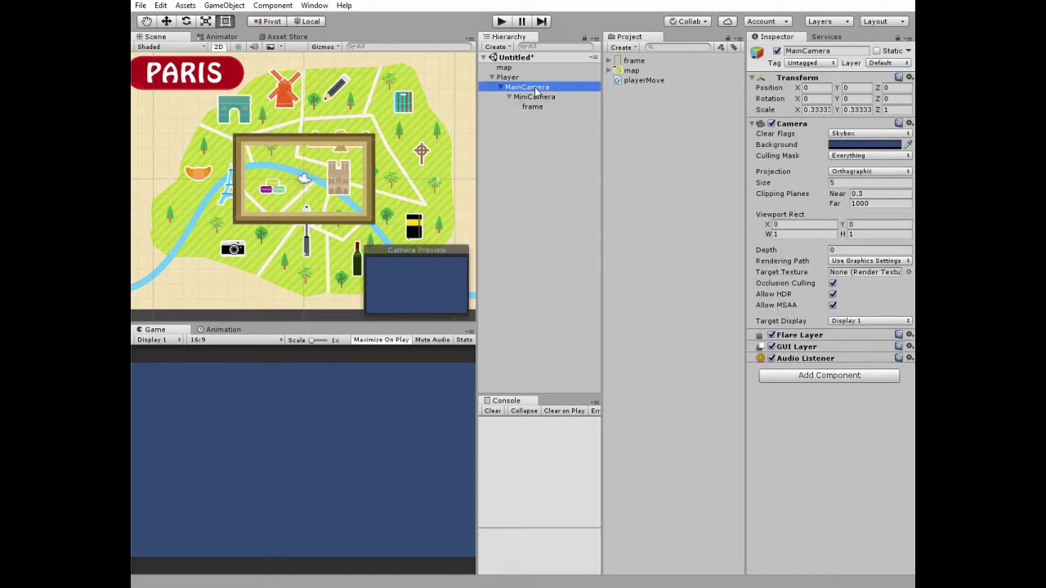
# Exclude FrameLayer from MainCamera's culling mask and make MiniCamera orthographic with Size 1.3.
pyautogui.click(860, 158)
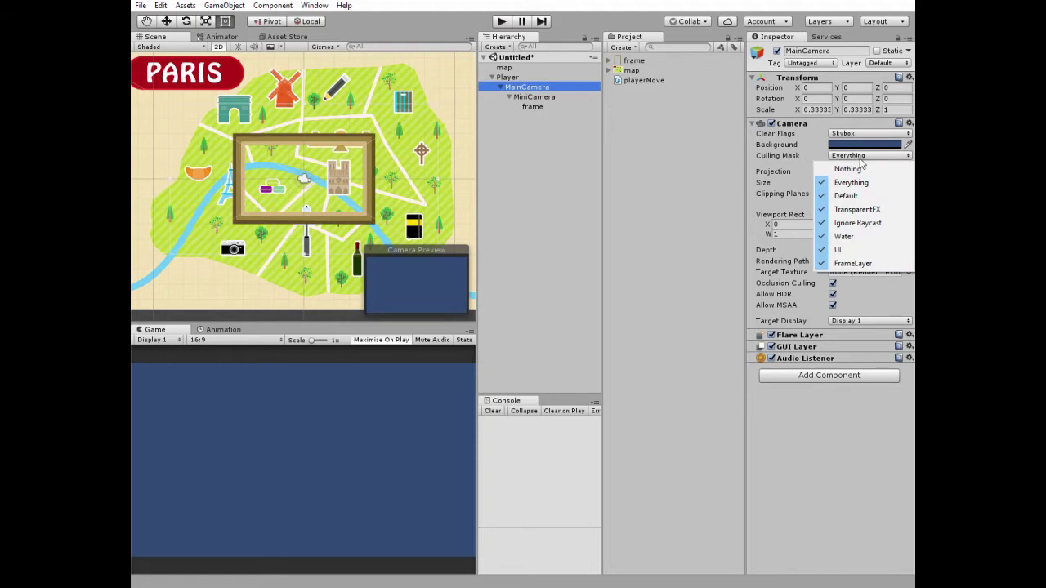
pyautogui.click(854, 263)
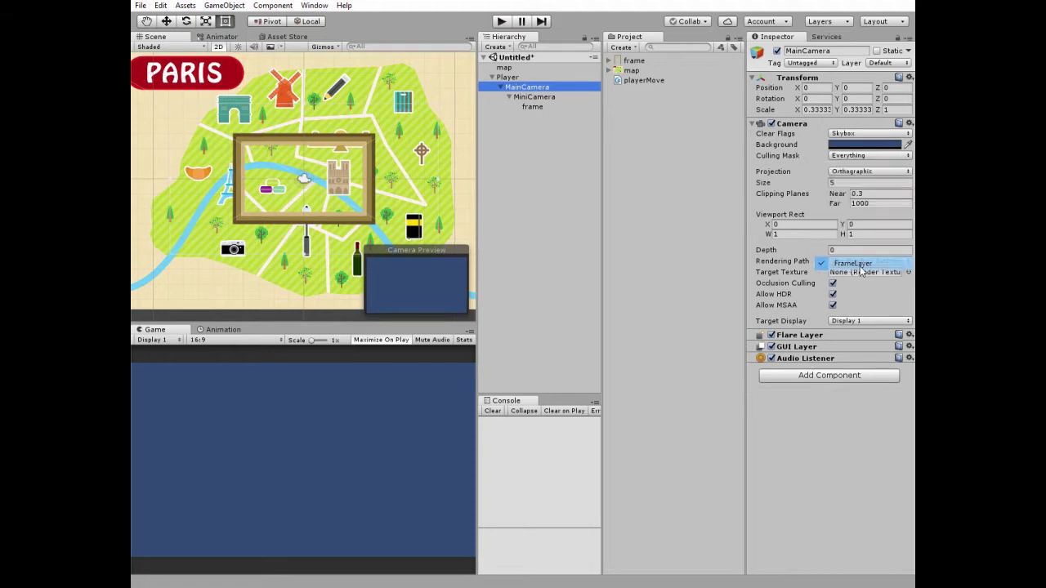
pyautogui.click(540, 97)
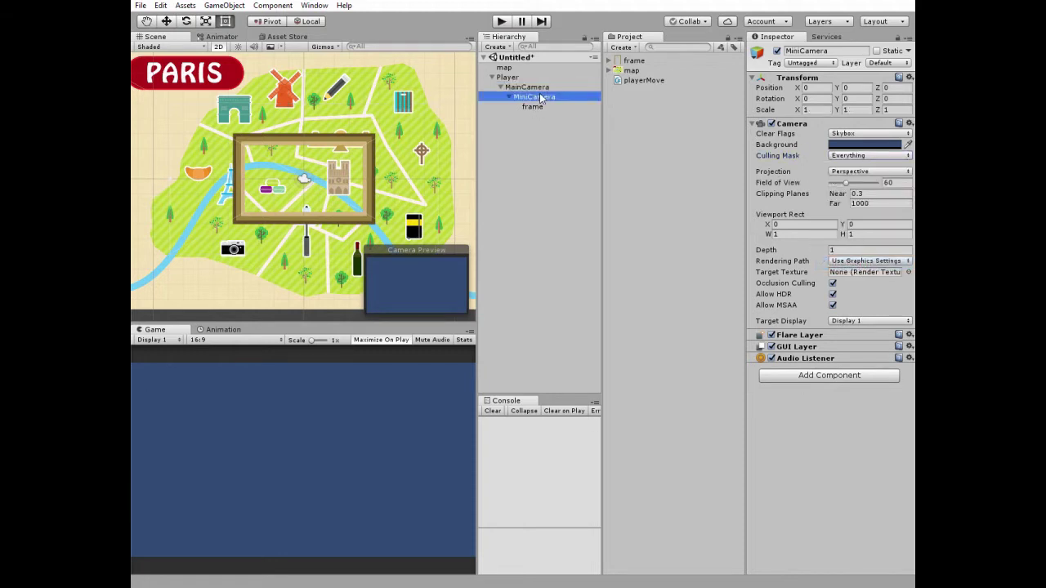
pyautogui.click(844, 174)
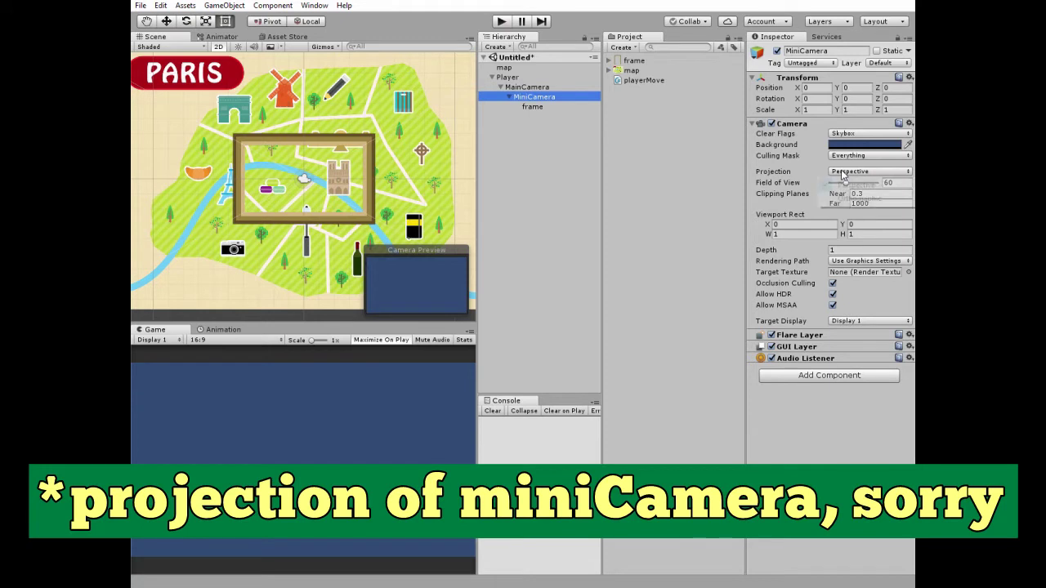
pyautogui.click(850, 198)
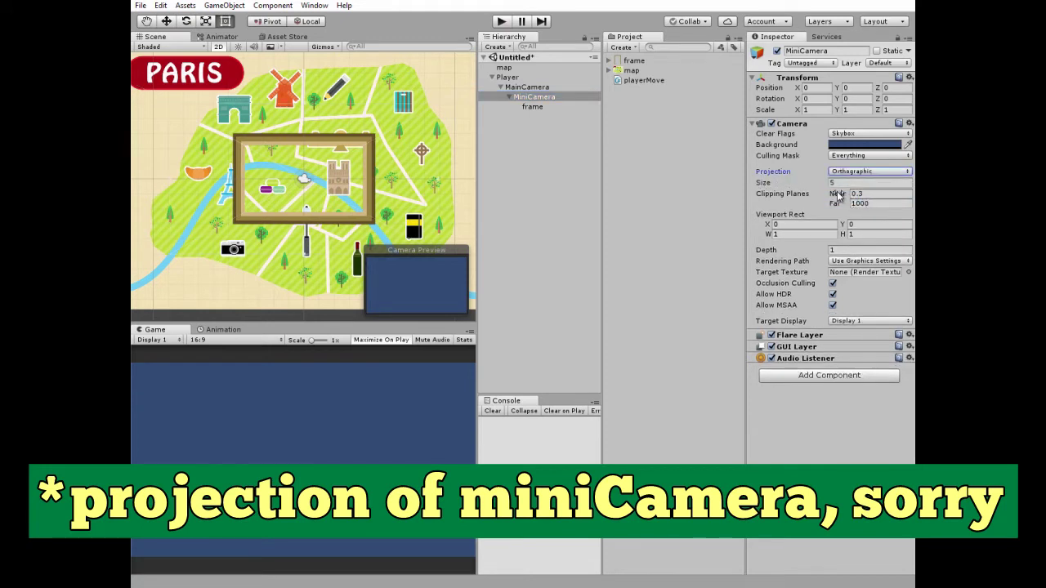
pyautogui.click(839, 183)
pyautogui.write('1.6')
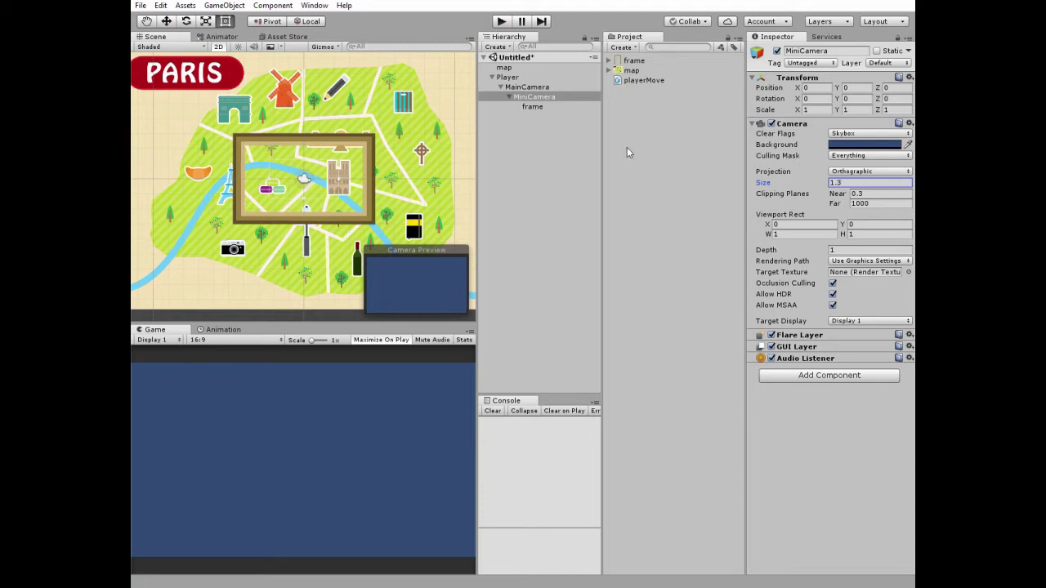
pyautogui.click(531, 107)
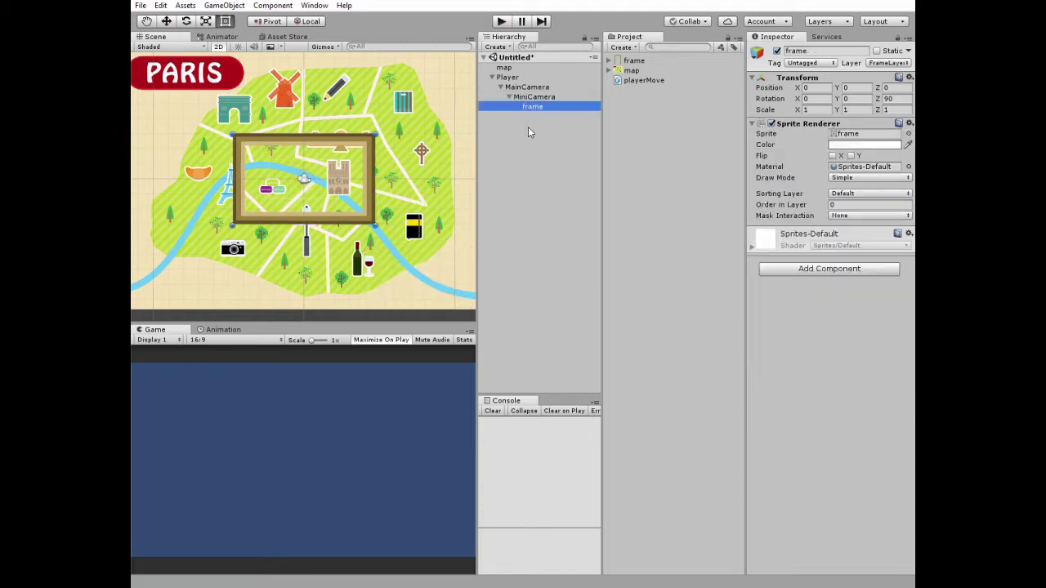
# Pull MainCamera back to Z -9 in front of the map in the 3D Scene view.
pyautogui.click(523, 86)
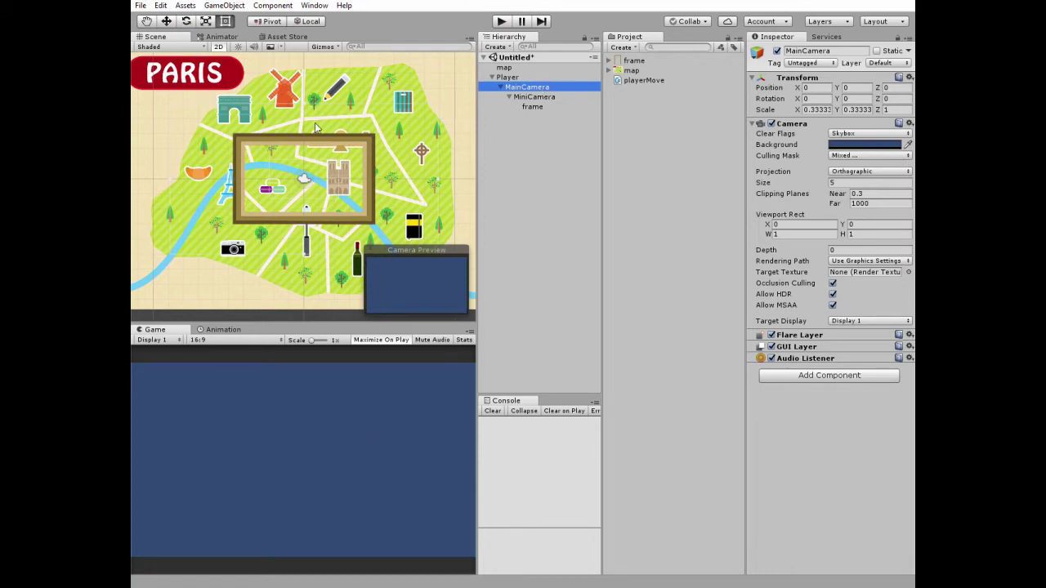
pyautogui.click(218, 47)
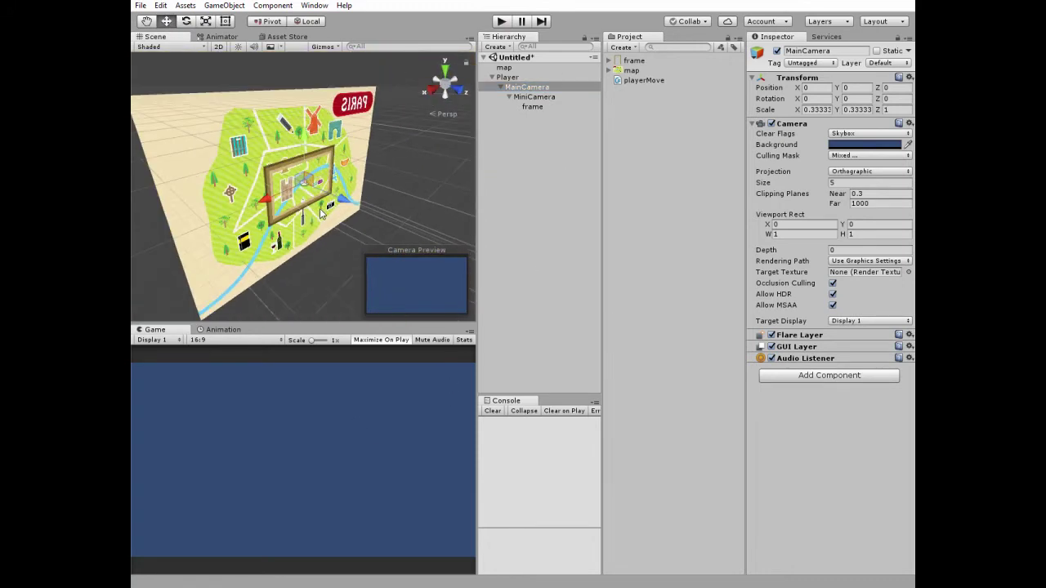
pyautogui.moveTo(316, 210)
pyautogui.keyDown('alt'); pyautogui.mouseDown()
pyautogui.moveTo(365, 218)
pyautogui.moveTo(297, 215)
pyautogui.moveTo(309, 213)
pyautogui.mouseUp(); pyautogui.keyUp('alt')
pyautogui.click(525, 87)
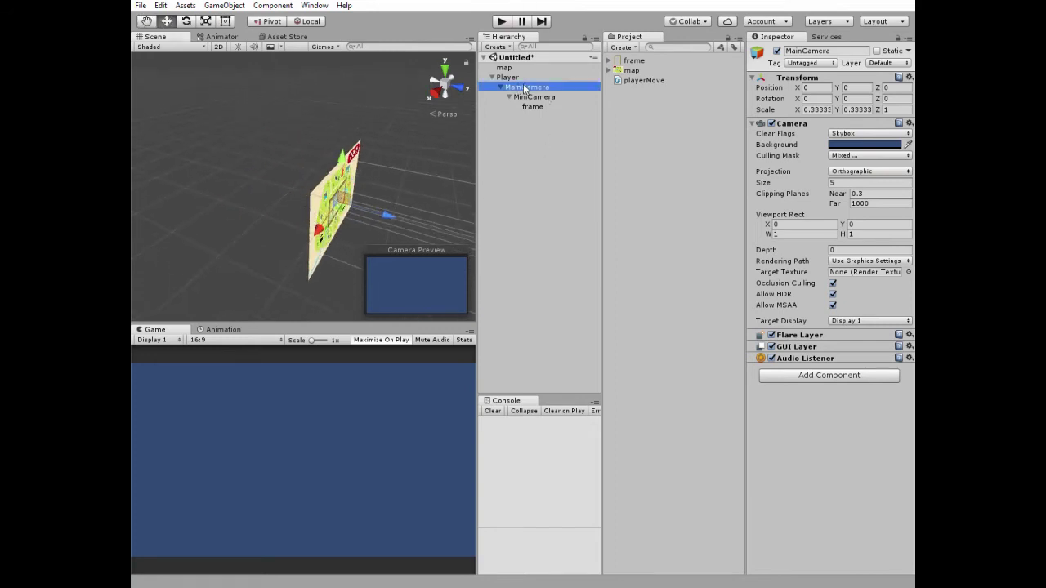
pyautogui.moveTo(388, 216); pyautogui.dragTo(344, 212)
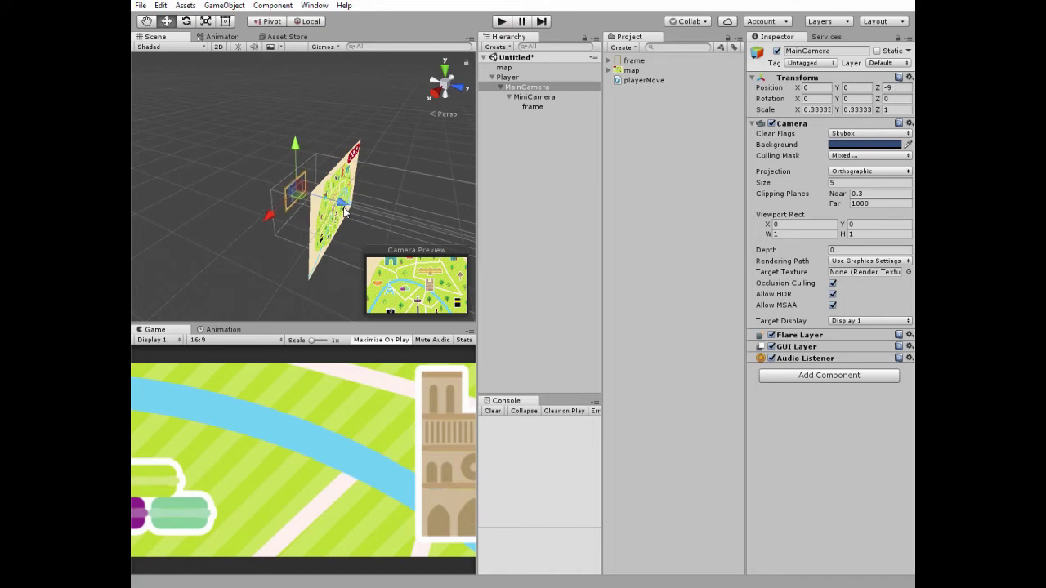
pyautogui.click(527, 99)
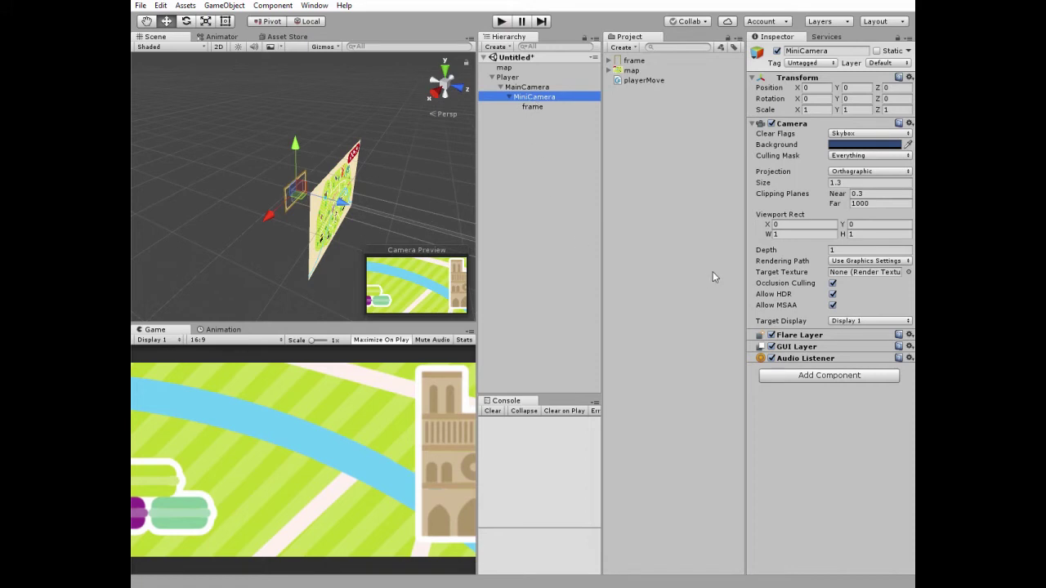
# Set MiniCamera's Viewport Rect to X 0.7 and Y -0.7.
pyautogui.click(786, 225)
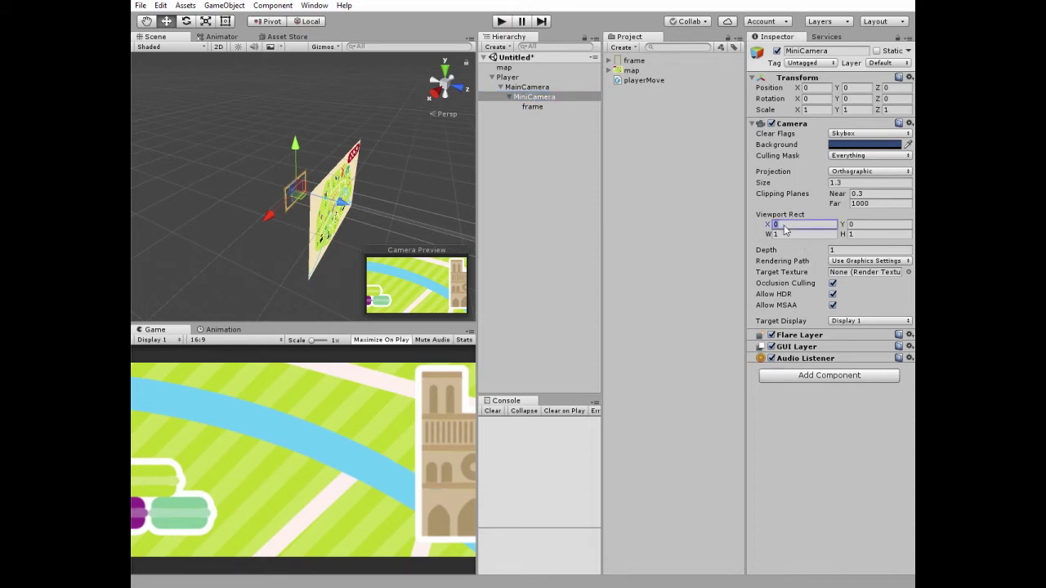
pyautogui.write('0.7')
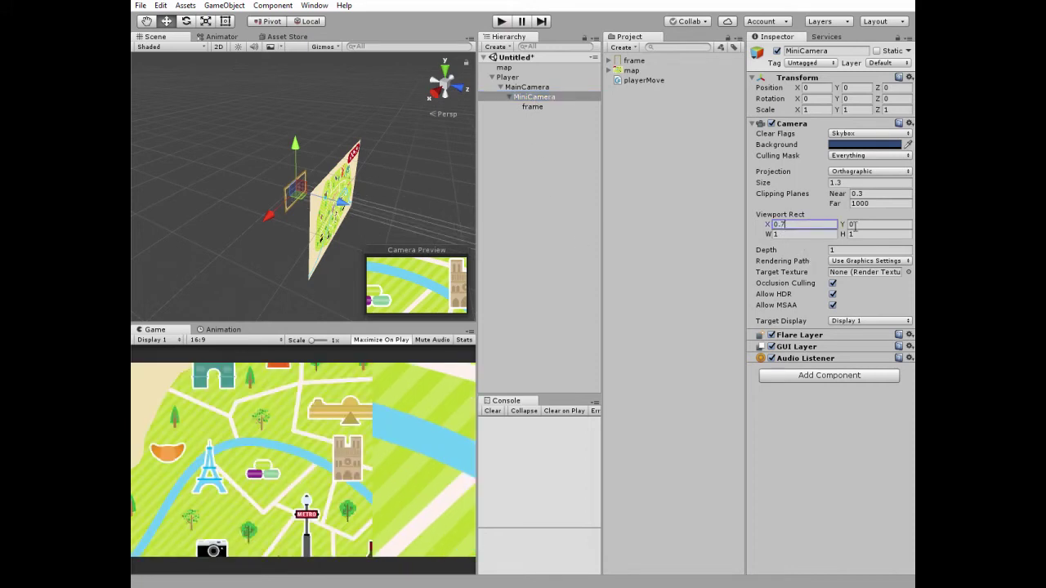
pyautogui.click(853, 227)
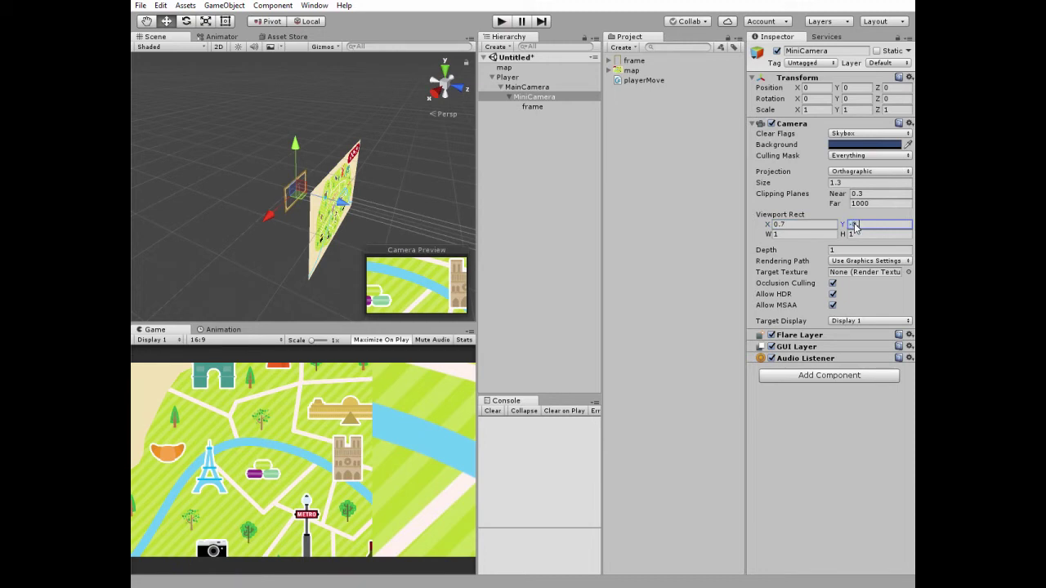
pyautogui.write('-0.7')
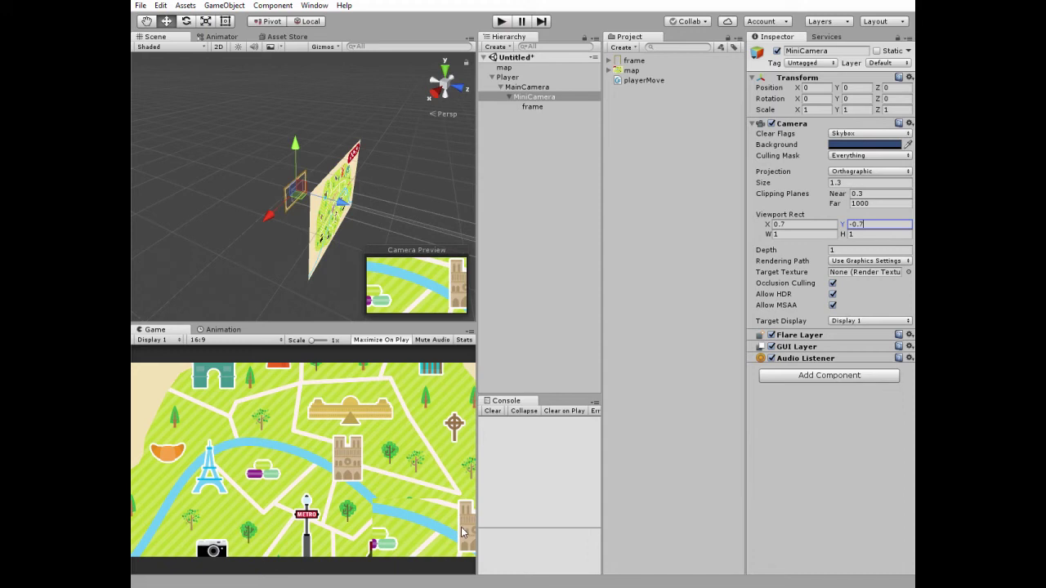
pyautogui.click(508, 78)
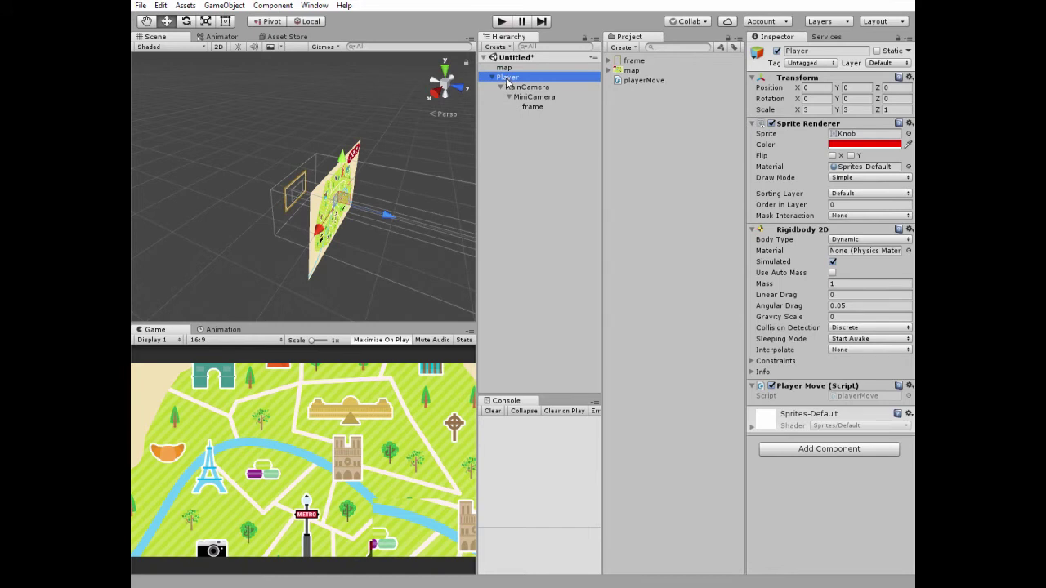
# Set the Player sprite's Order in Layer to 1 so it draws above the map.
pyautogui.moveTo(506, 68); pyautogui.dragTo(509, 79)
pyautogui.click(834, 205)
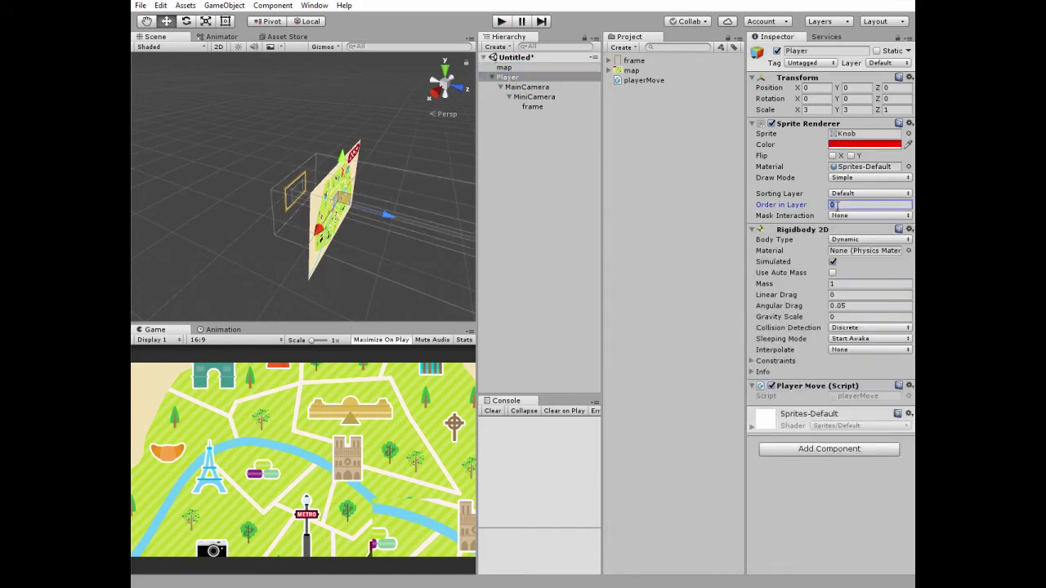
pyautogui.write('1')
# Give the frame sprite under MiniCamera Order in Layer 2 and move it to Z 1.2.
pyautogui.click(523, 96)
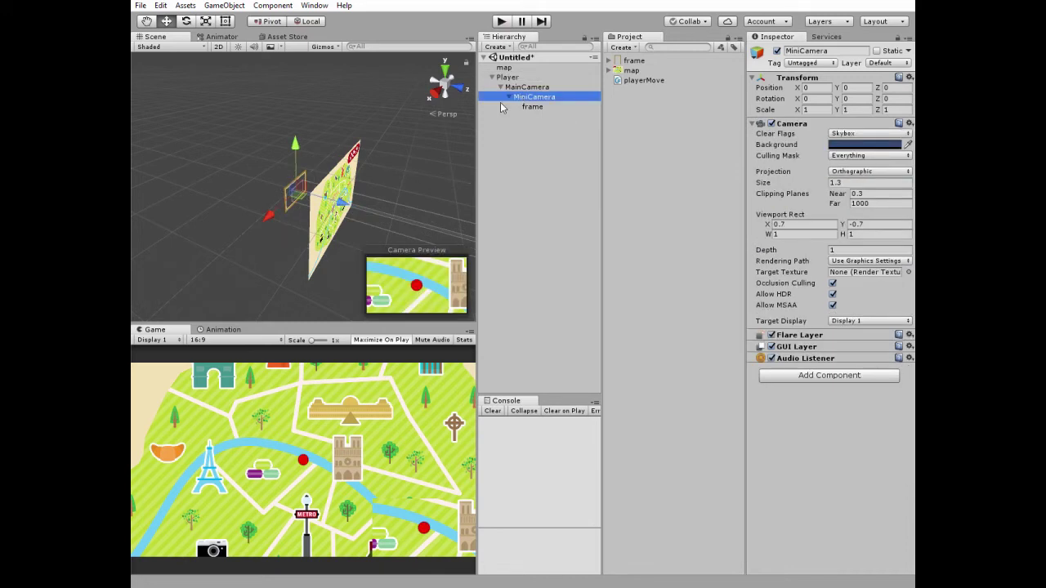
pyautogui.click(527, 107)
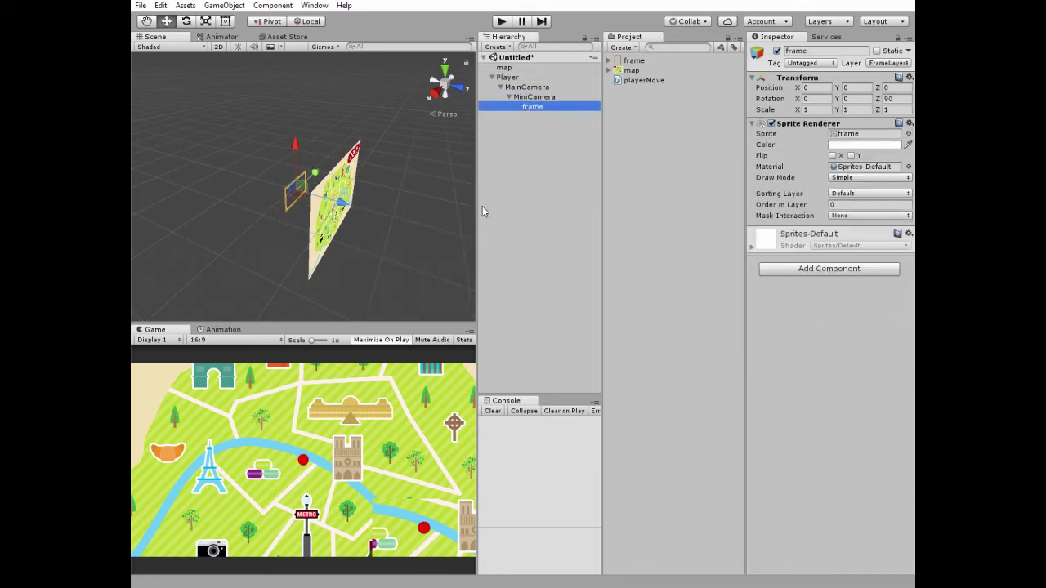
pyautogui.moveTo(342, 203)
pyautogui.mouseDown()
pyautogui.moveTo(366, 214)
pyautogui.moveTo(347, 208)
pyautogui.mouseUp()
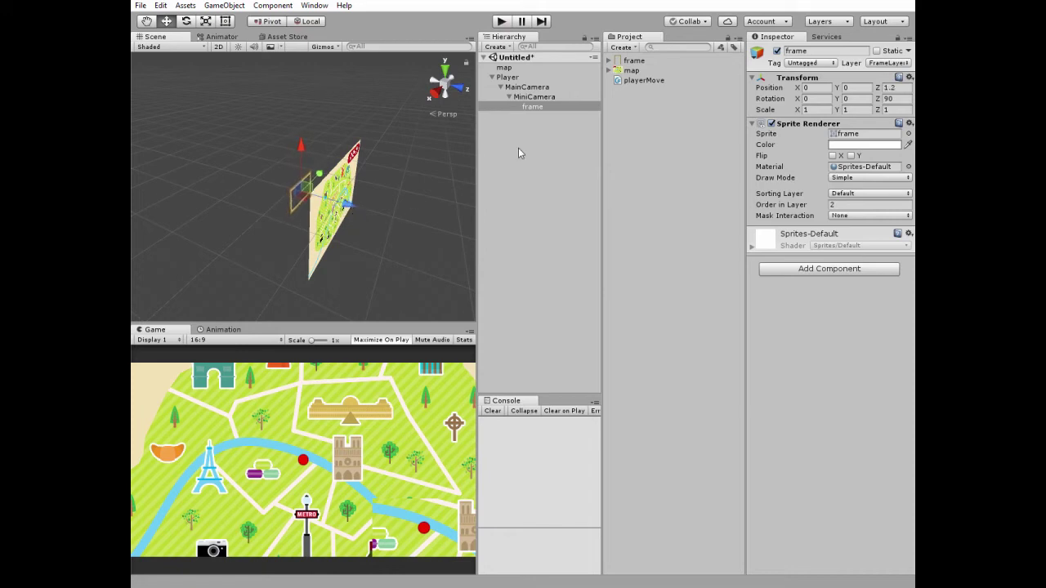
pyautogui.click(532, 107)
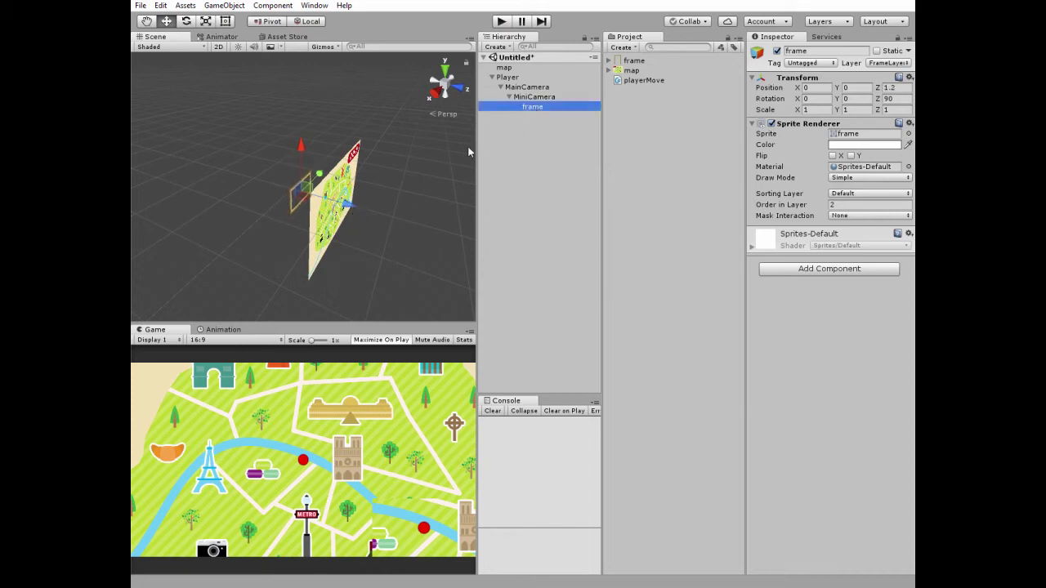
pyautogui.click(218, 46)
# With the Rect tool, move and resize the frame to surround the minimap in the bottom-right corner.
pyautogui.press('t')
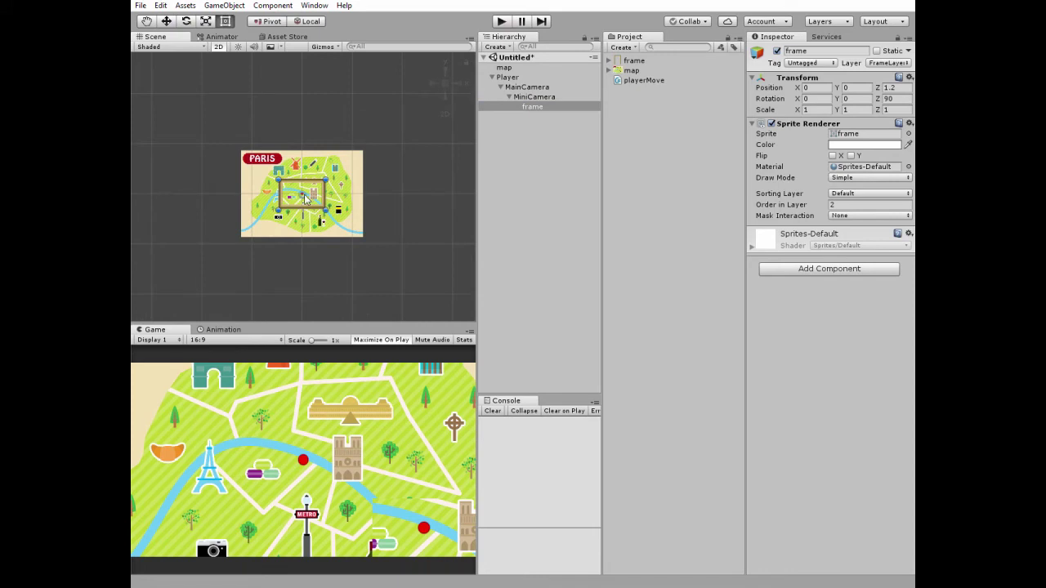
pyautogui.moveTo(304, 199); pyautogui.dragTo(321, 210)
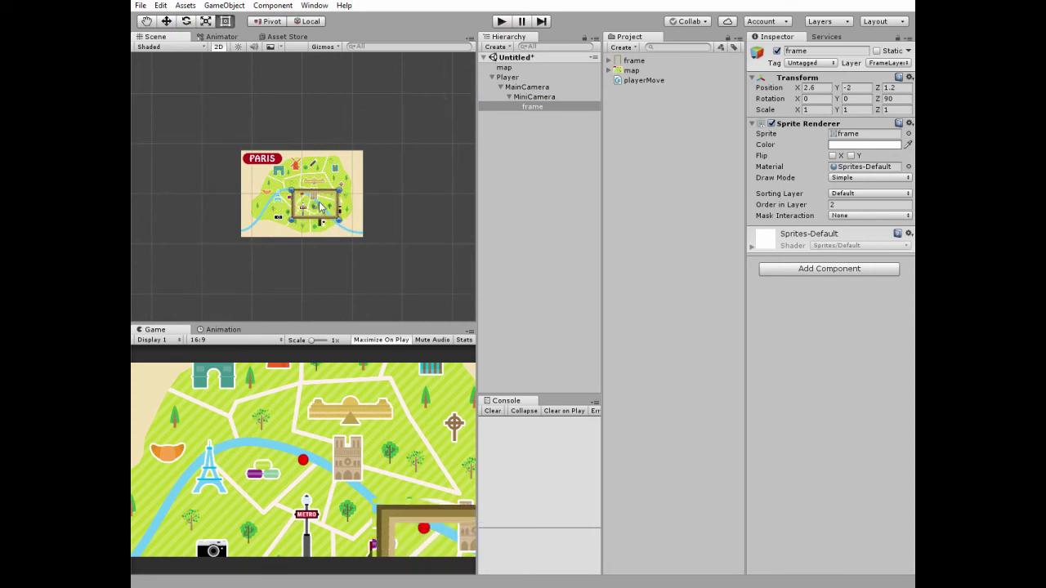
pyautogui.scroll(5, 317, 214)
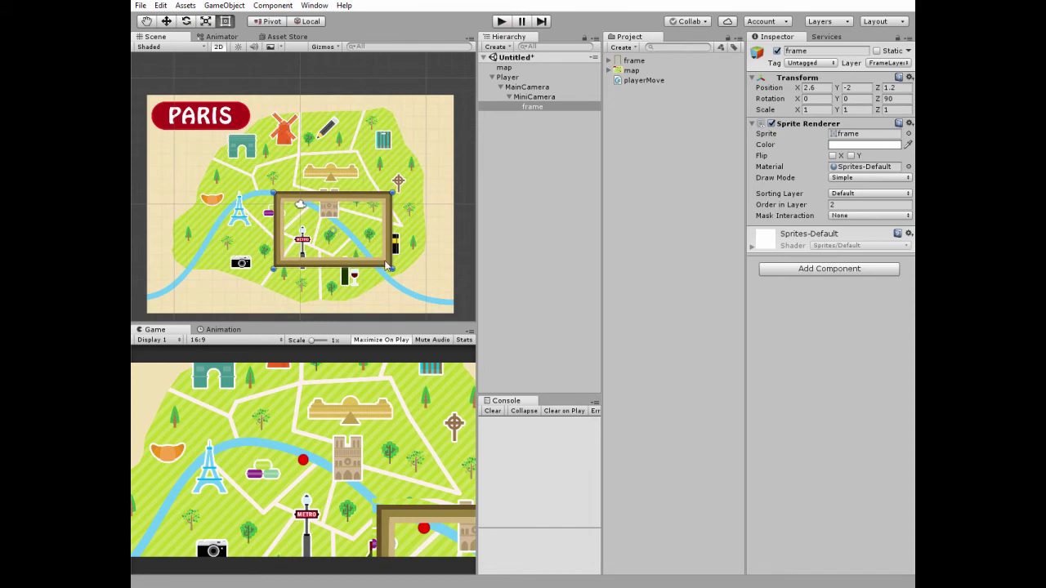
pyautogui.moveTo(392, 269); pyautogui.dragTo(330, 221)
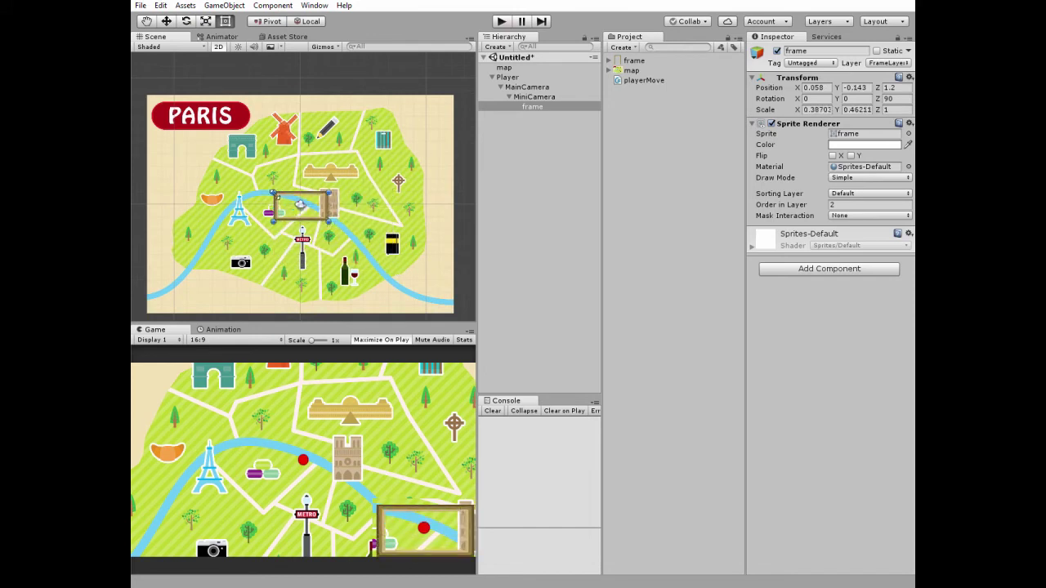
pyautogui.moveTo(276, 194); pyautogui.dragTo(270, 186)
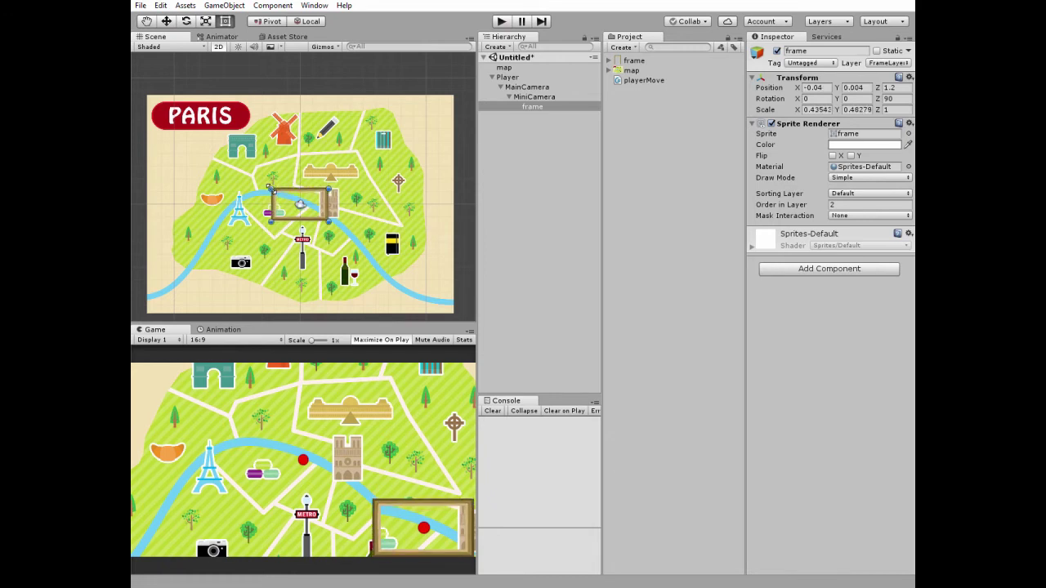
pyautogui.moveTo(326, 221); pyautogui.dragTo(331, 225)
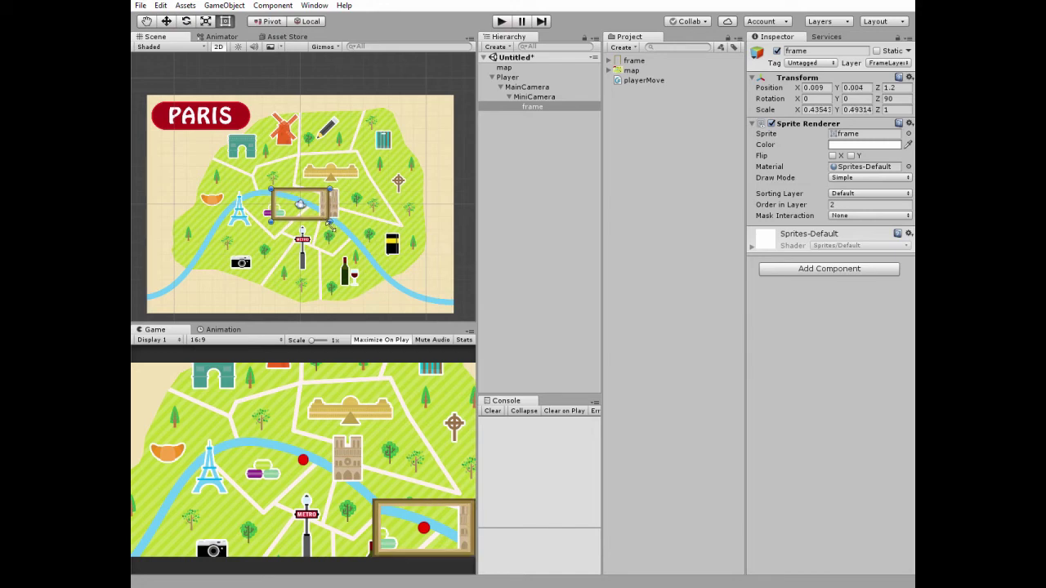
# Disable MiniCamera's Audio Listener and enter Play mode.
pyautogui.click(537, 97)
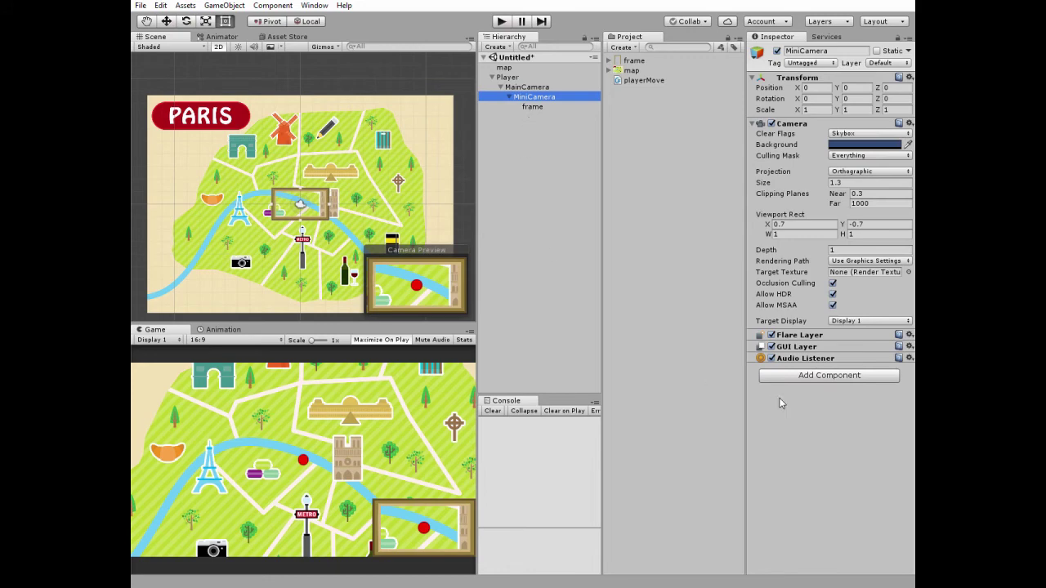
pyautogui.click(771, 358)
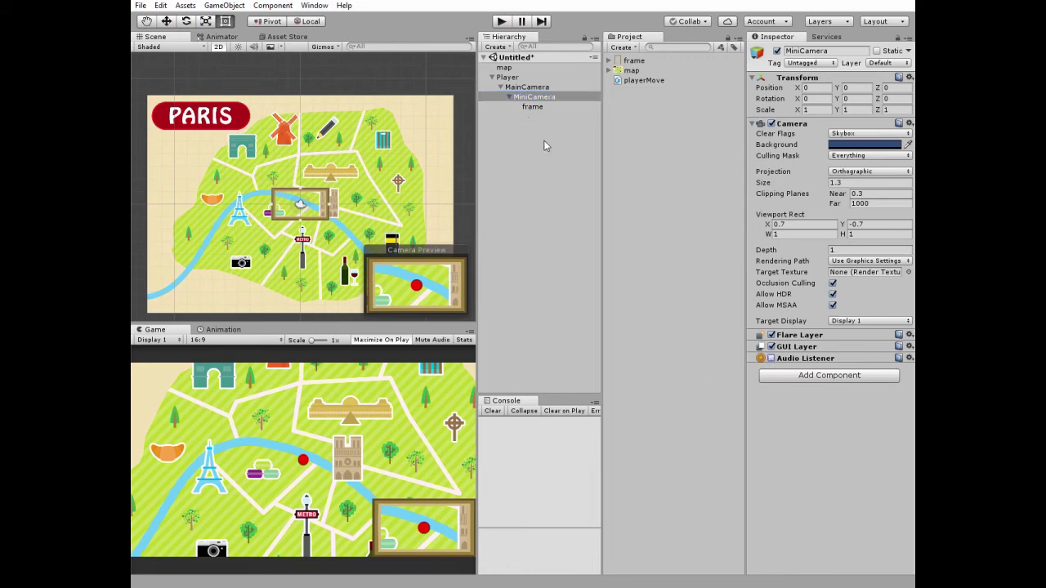
pyautogui.click(502, 21)
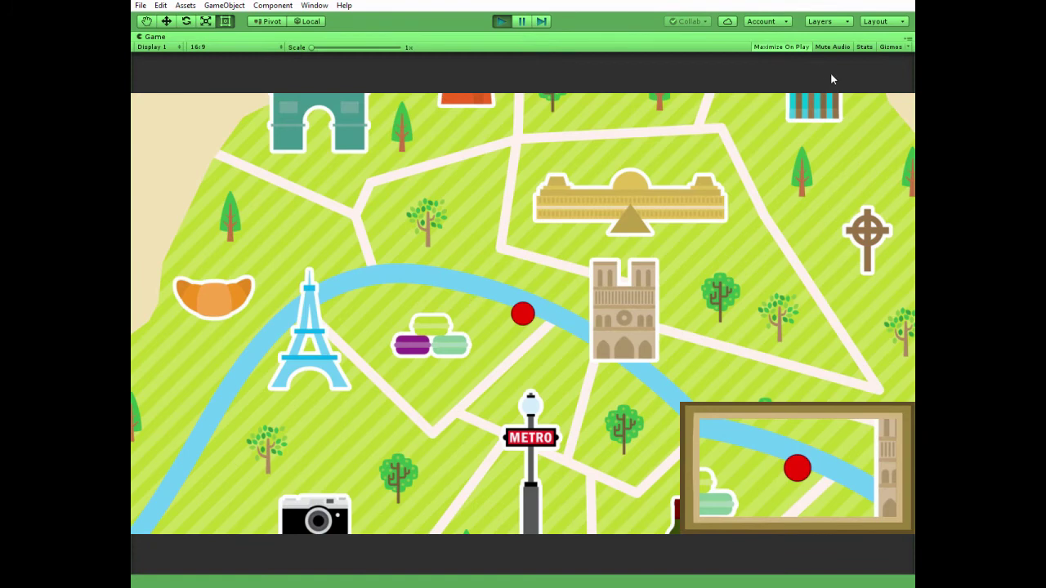
# Steer the red player diagonally down-left, down-right, then up-right with the arrow keys to check both cameras follow.
pyautogui.press('Down')
pyautogui.press('Left')
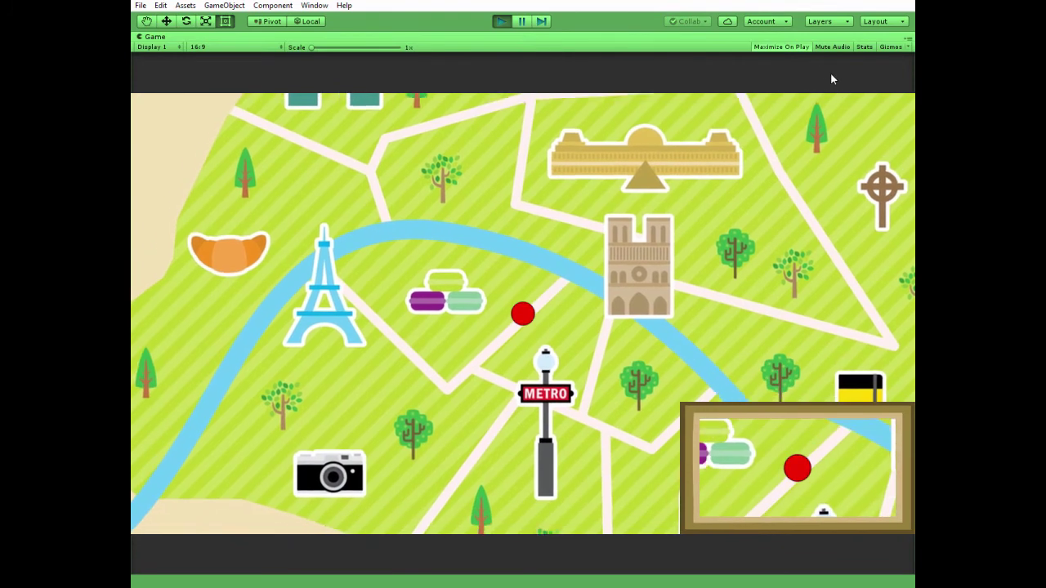
pyautogui.press('Down')
pyautogui.press('Right')
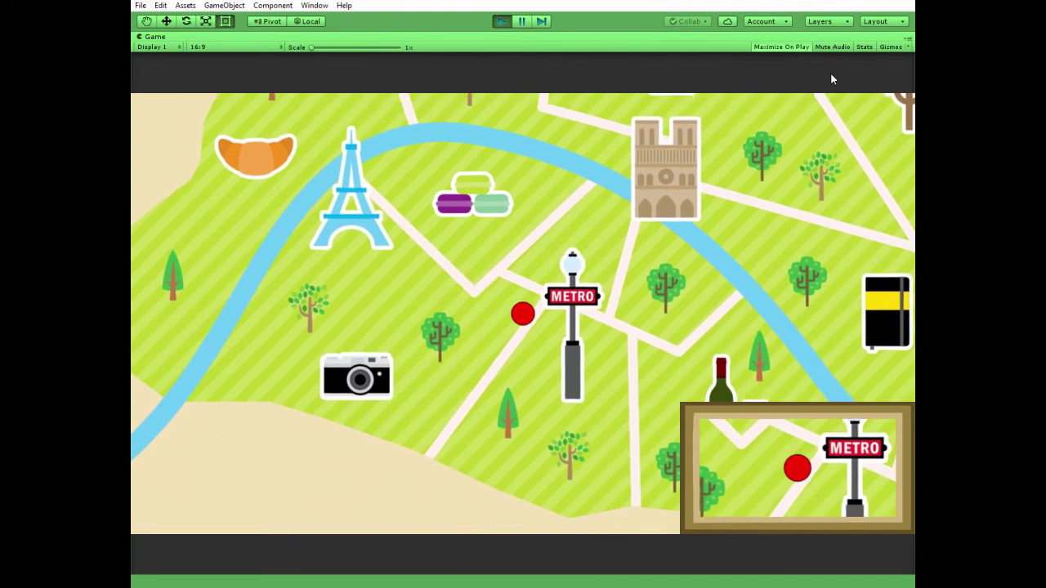
pyautogui.press('Down')
pyautogui.press('Left')
pyautogui.press('Down')
pyautogui.press('Left')
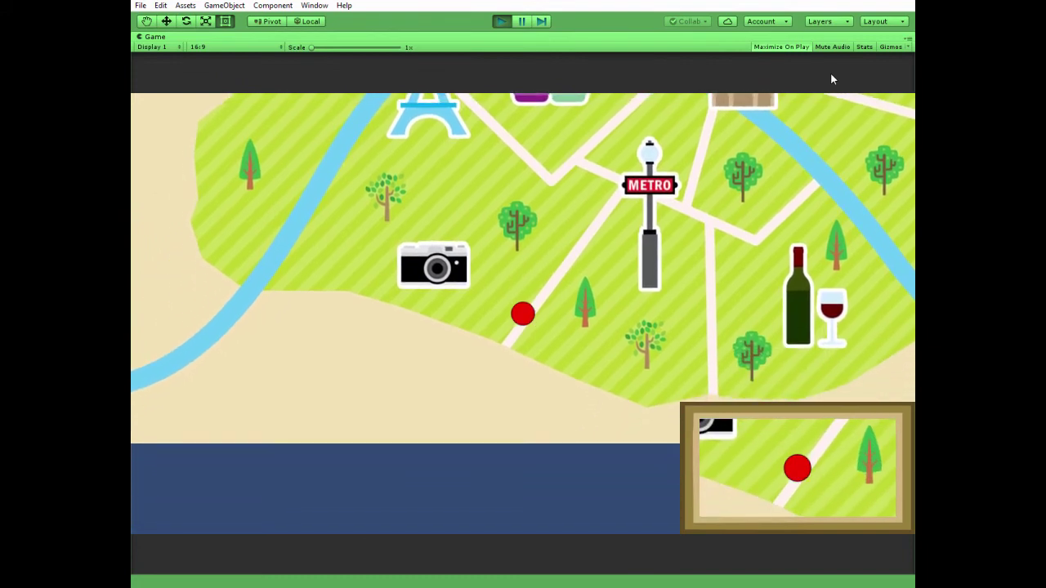
pyautogui.press('Up')
pyautogui.press('Right')
pyautogui.press('Up')
pyautogui.press('Right')
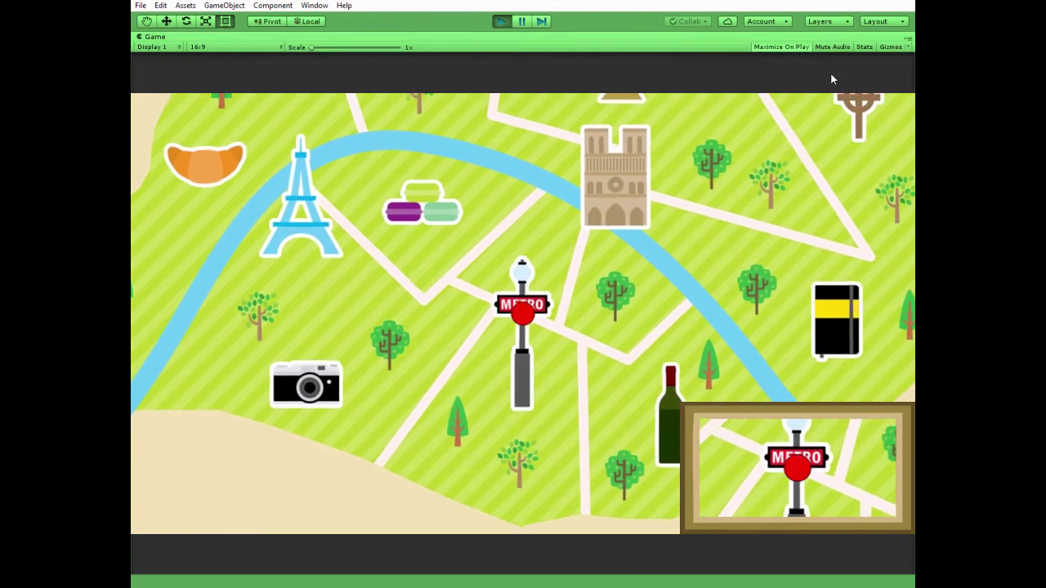